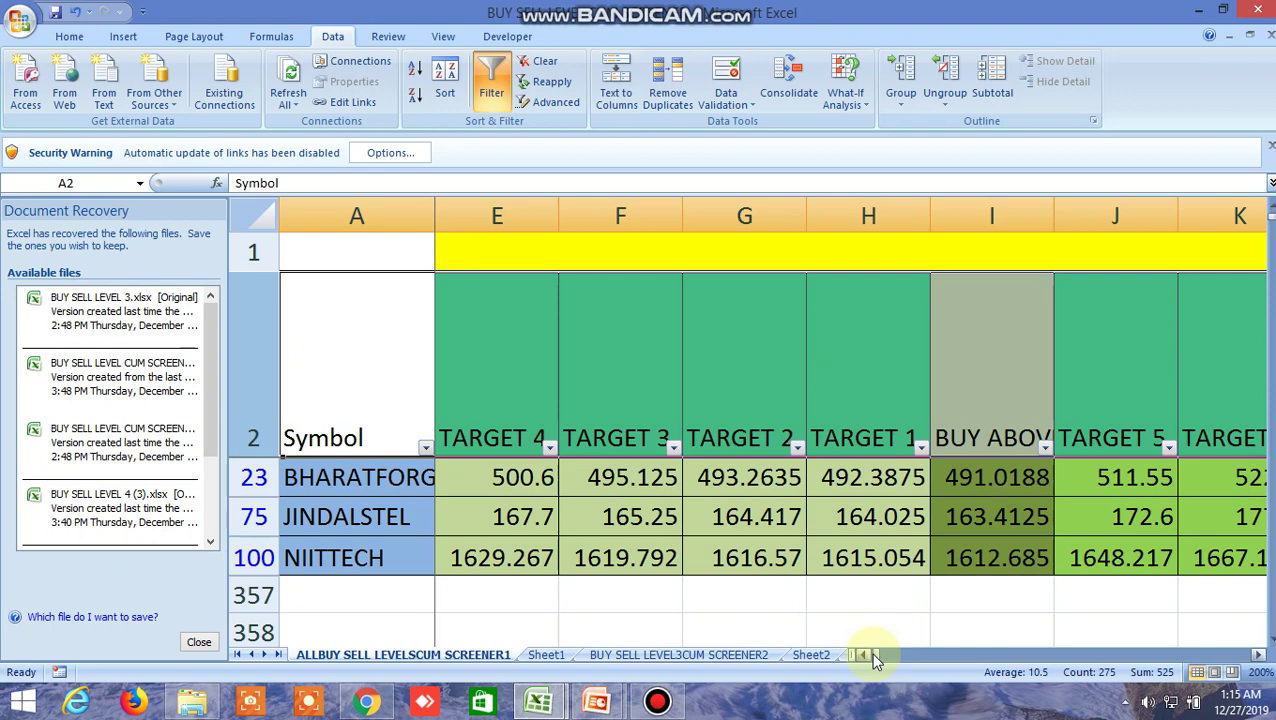
# Step: Examine the BUY SELL LEVEL3CUM SCREENER2 sheet, covering the uptrend and downtrend levels, moving averages and EMA crossover columns
pyautogui.moveTo(873, 651)
pyautogui.mouseDown()
pyautogui.moveTo(966, 668)
pyautogui.moveTo(869, 660)
pyautogui.mouseUp()
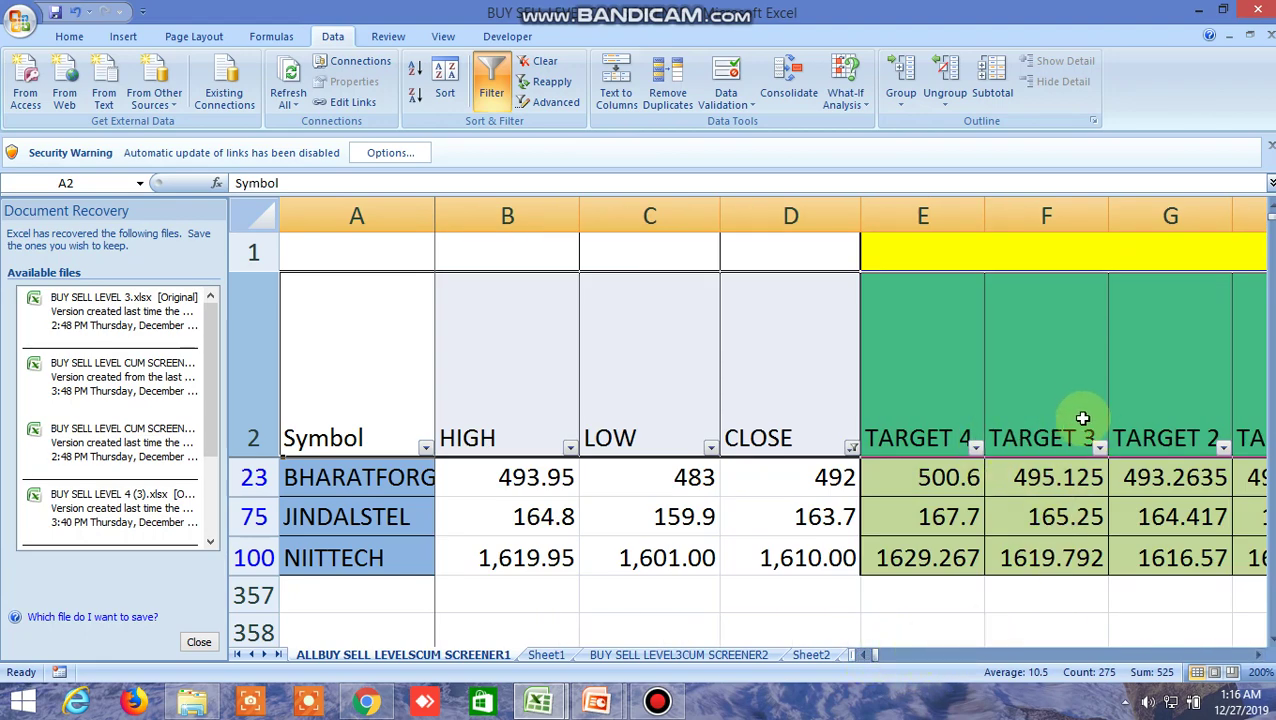
pyautogui.click(683, 655)
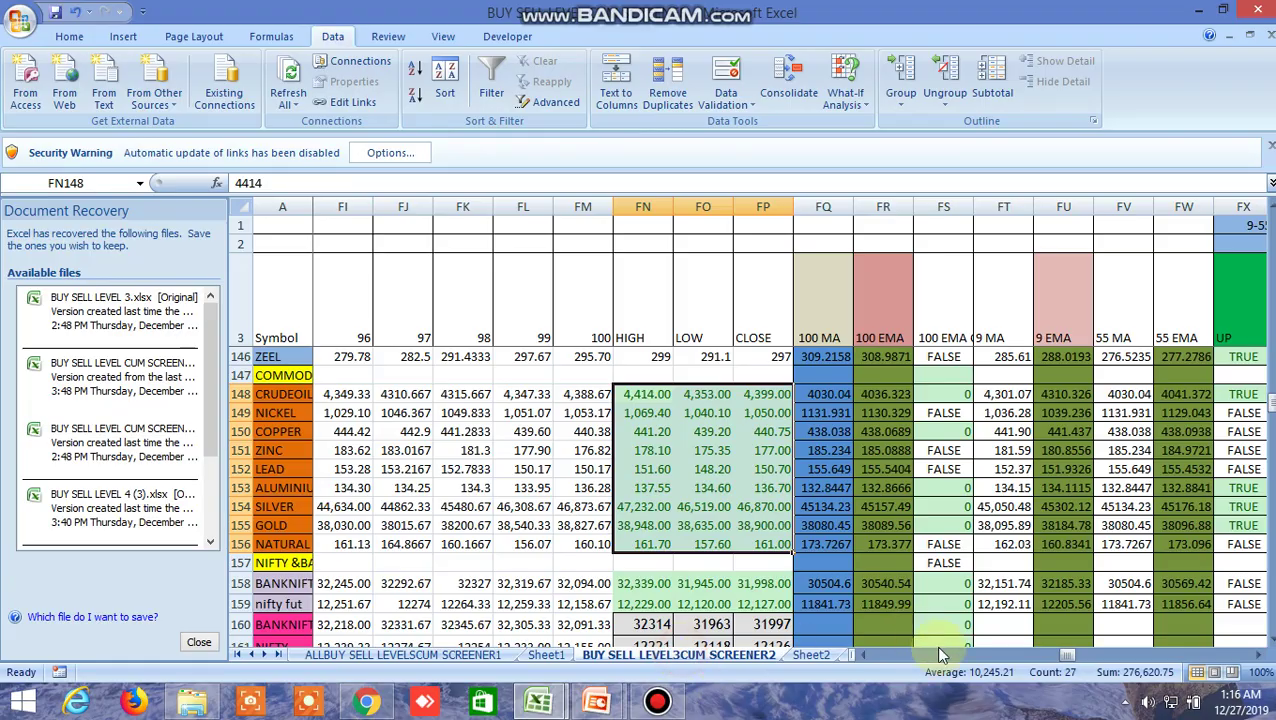
pyautogui.scroll(20, 790, 480)
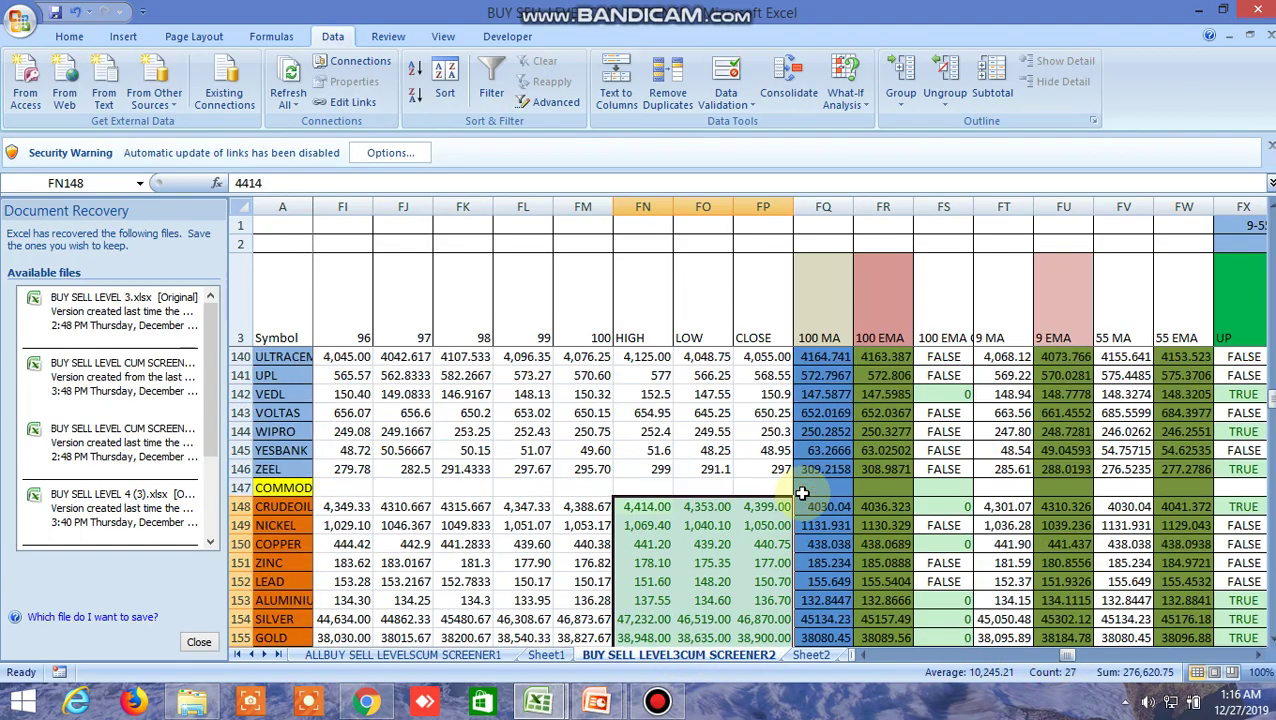
pyautogui.scroll(20, 745, 470)
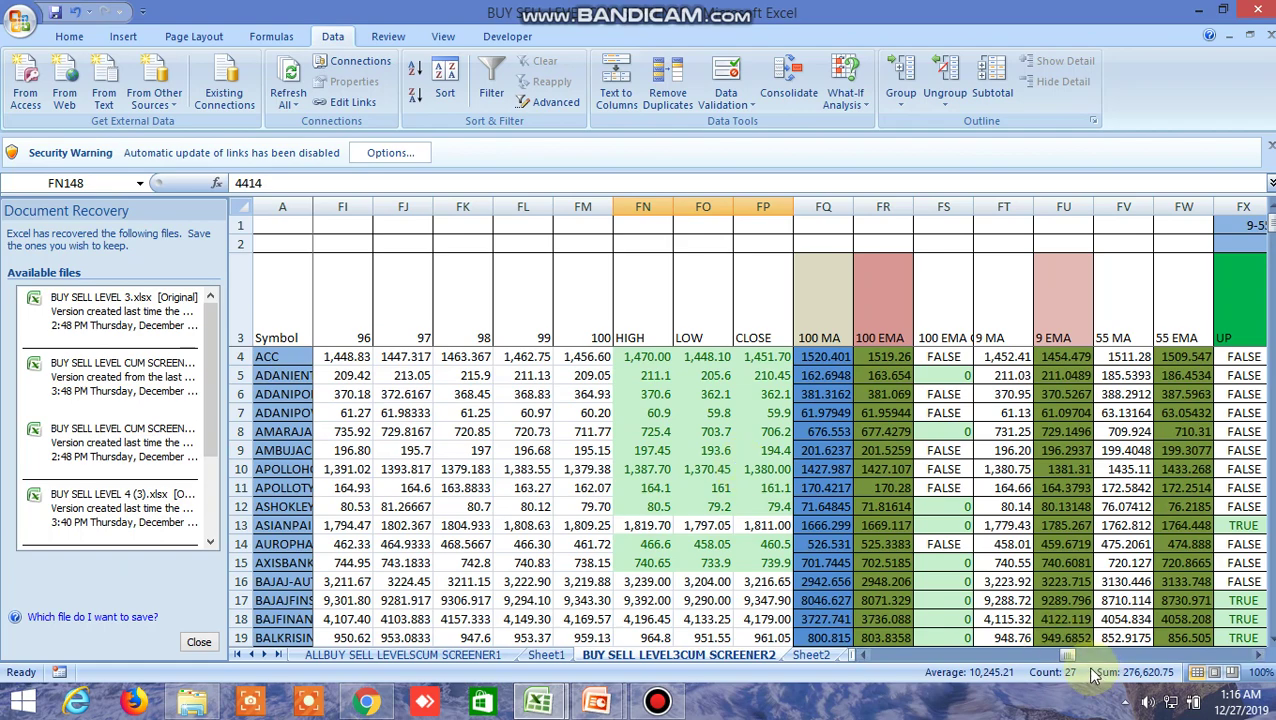
pyautogui.moveTo(1068, 656); pyautogui.dragTo(884, 656)
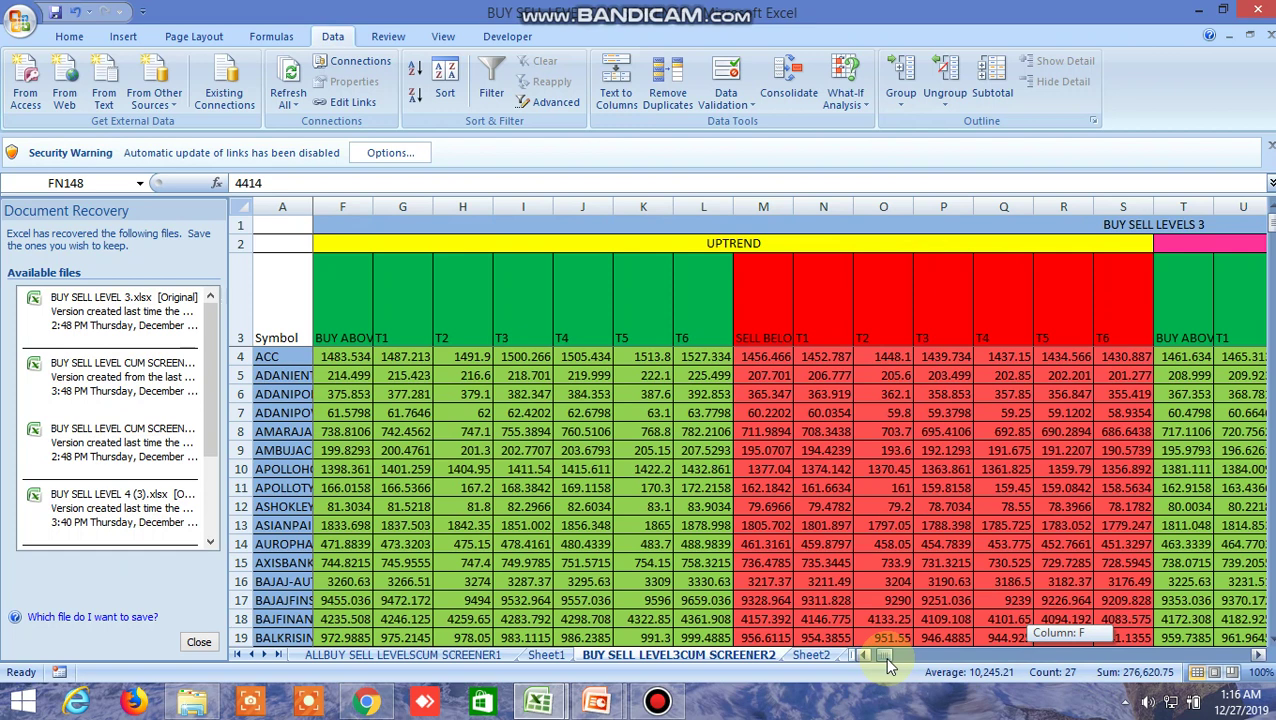
pyautogui.moveTo(884, 656); pyautogui.dragTo(890, 656)
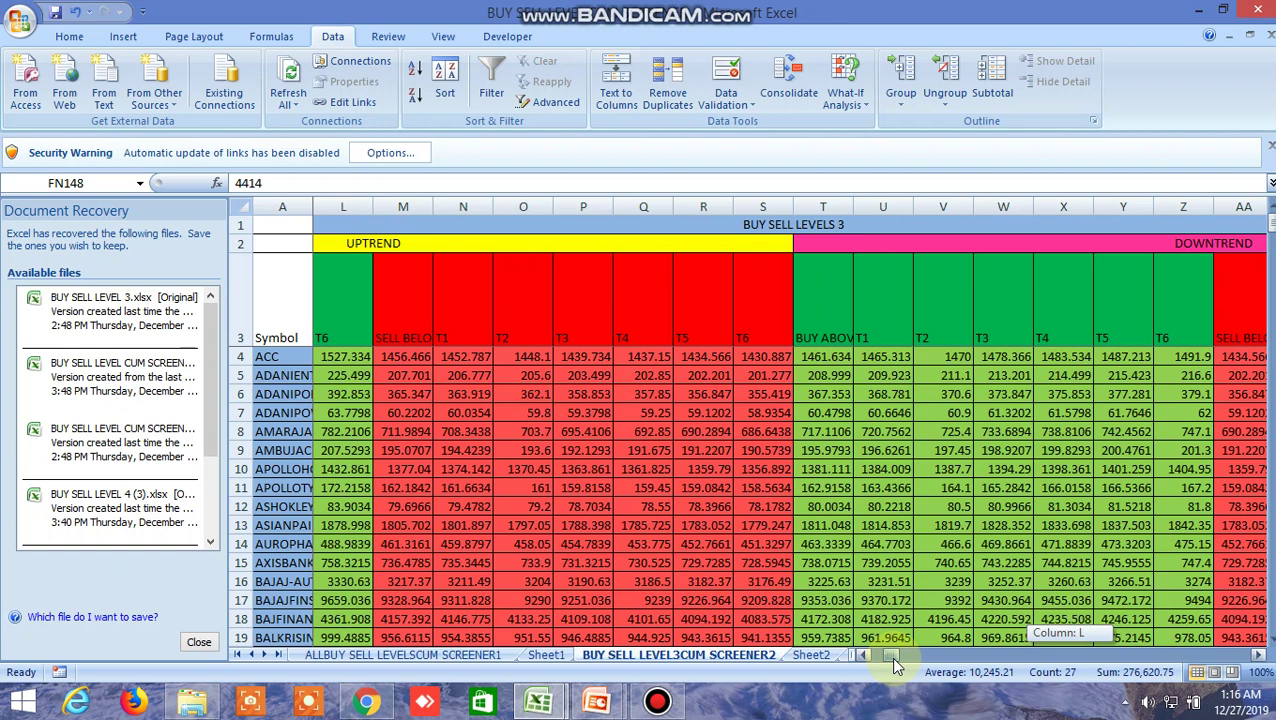
pyautogui.moveTo(890, 656); pyautogui.dragTo(899, 665)
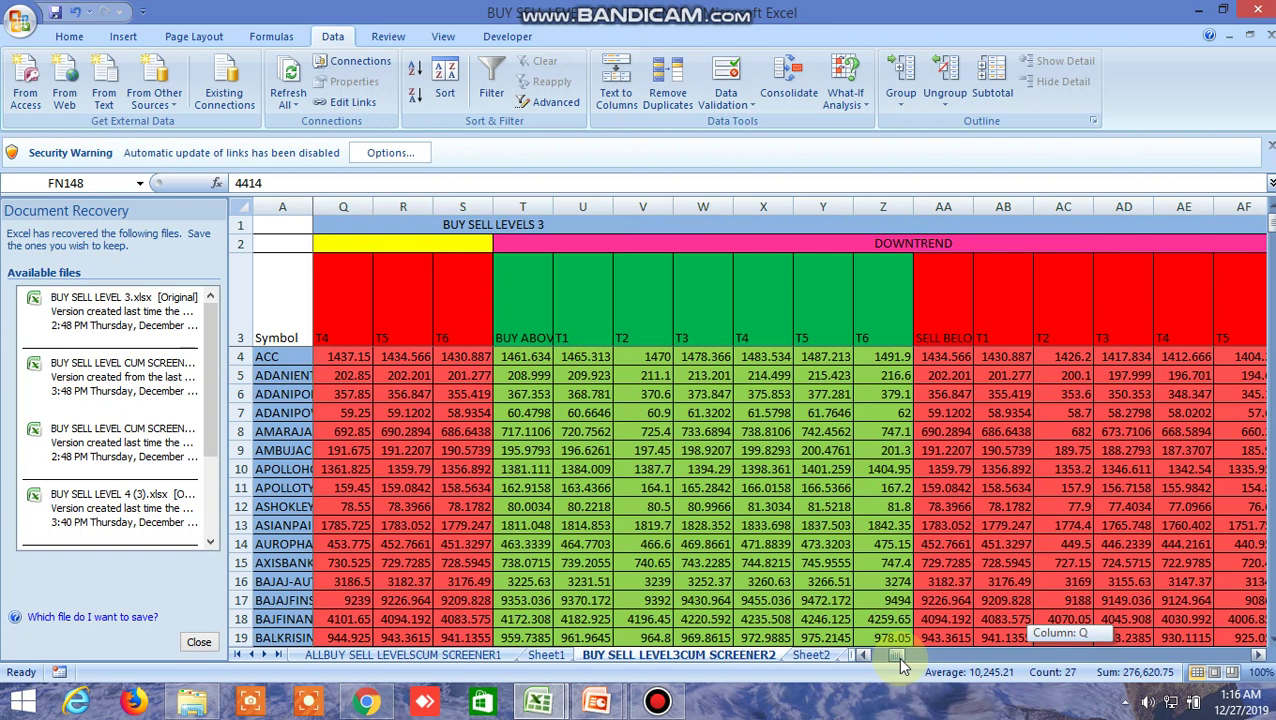
pyautogui.moveTo(897, 656); pyautogui.dragTo(1104, 668)
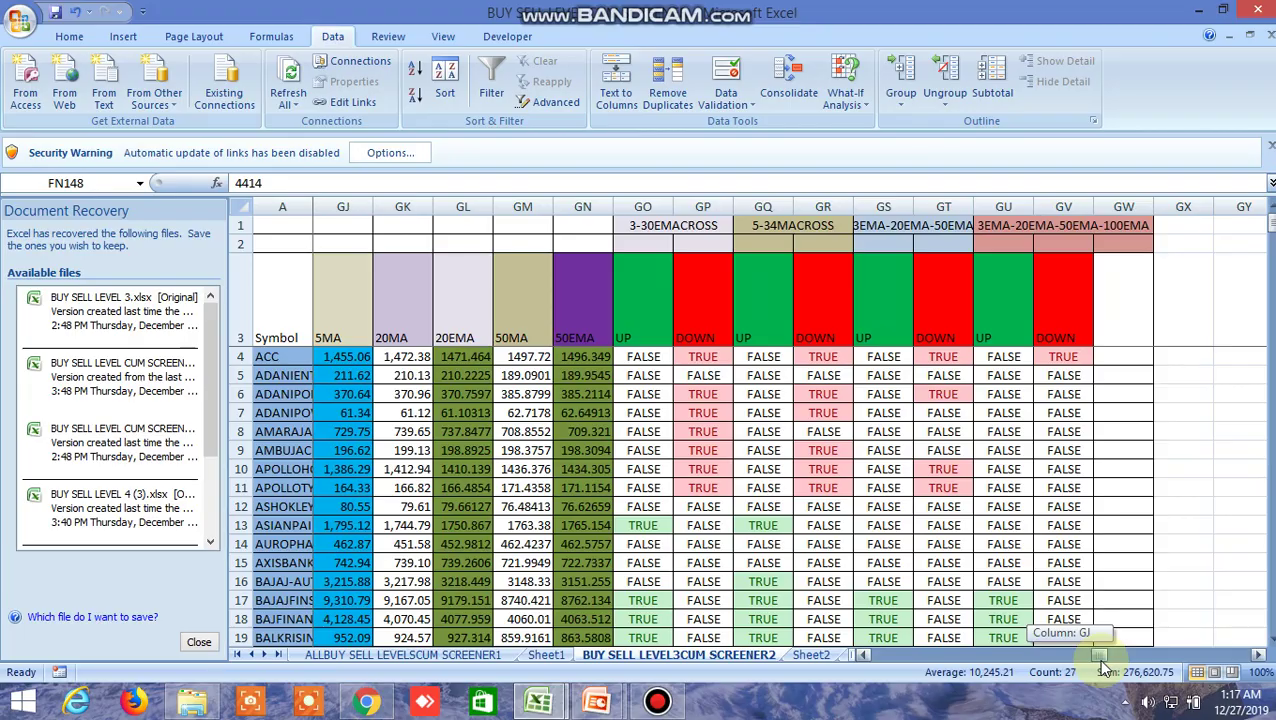
pyautogui.moveTo(1104, 668); pyautogui.dragTo(882, 654)
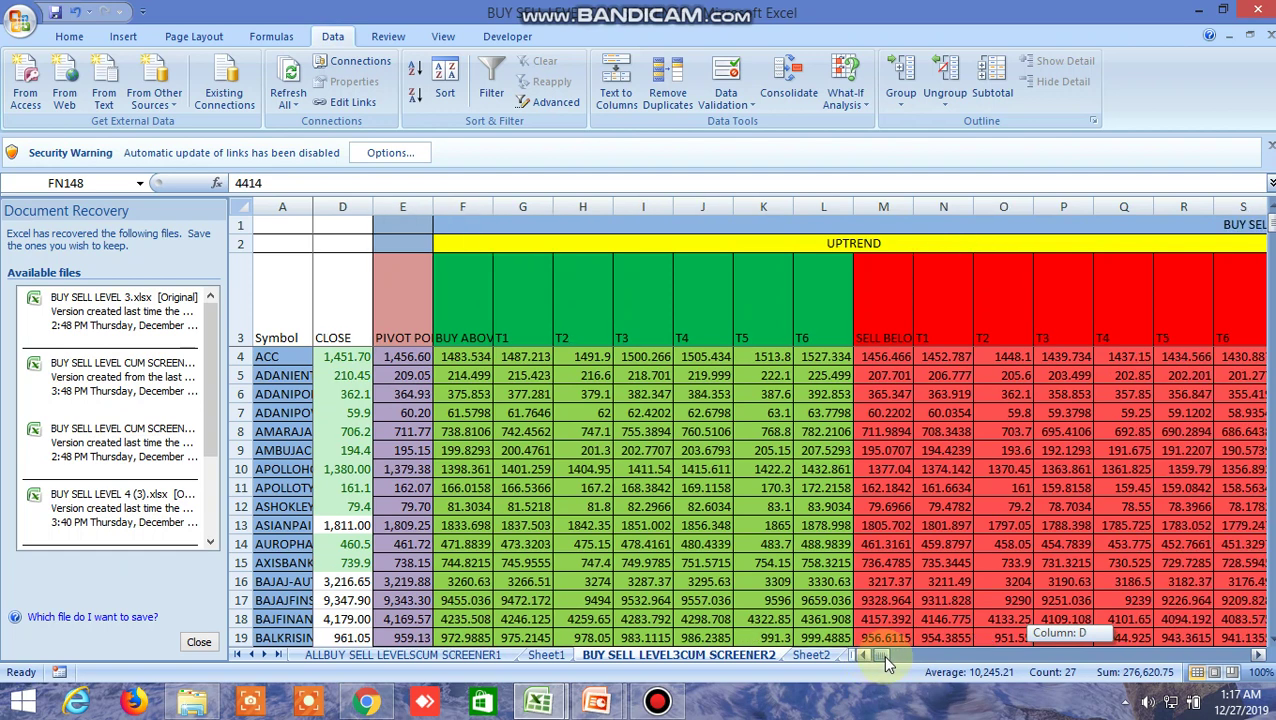
pyautogui.moveTo(882, 654)
pyautogui.mouseDown()
pyautogui.moveTo(895, 653)
pyautogui.moveTo(875, 651)
pyautogui.mouseUp()
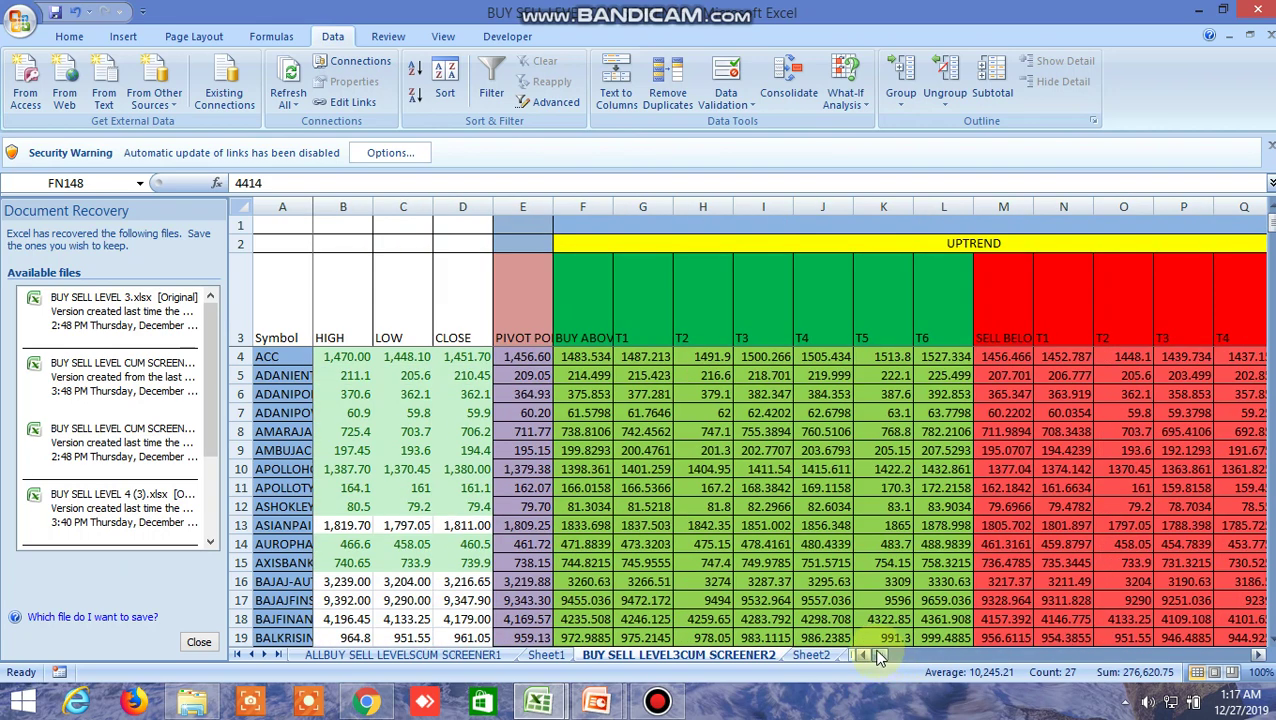
# Step: Switch to the BUY SELL LEVEL workbook and examine its price levels and the HLCC/4 and previous-close comparison columns
pyautogui.moveTo(538, 703)
pyautogui.click(447, 622)
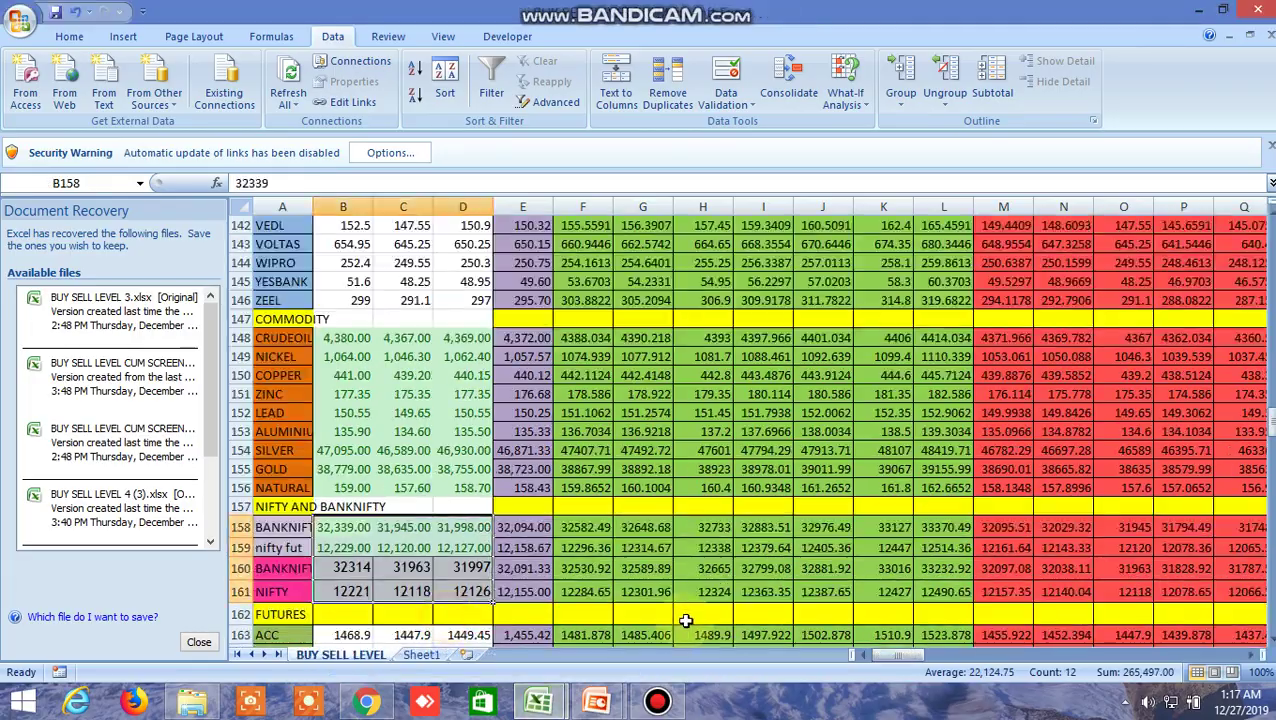
pyautogui.scroll(8, 806, 507)
pyautogui.scroll(20, 806, 507)
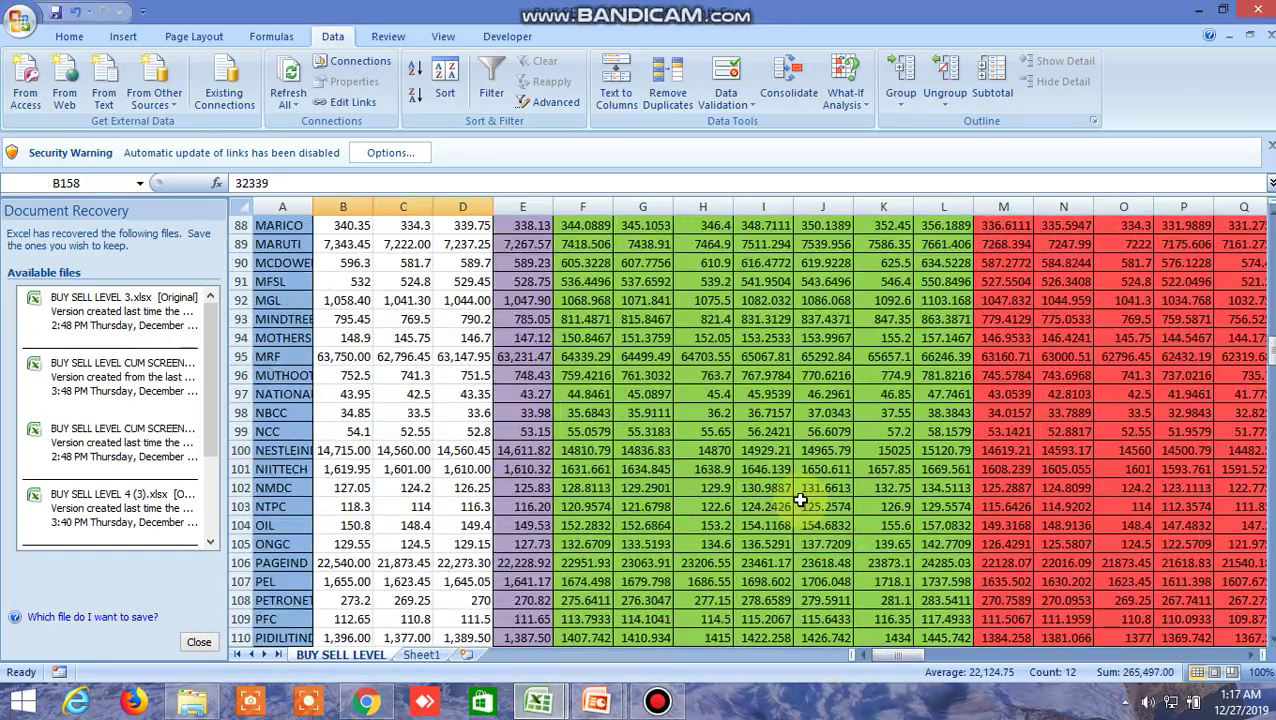
pyautogui.scroll(1, 766, 476)
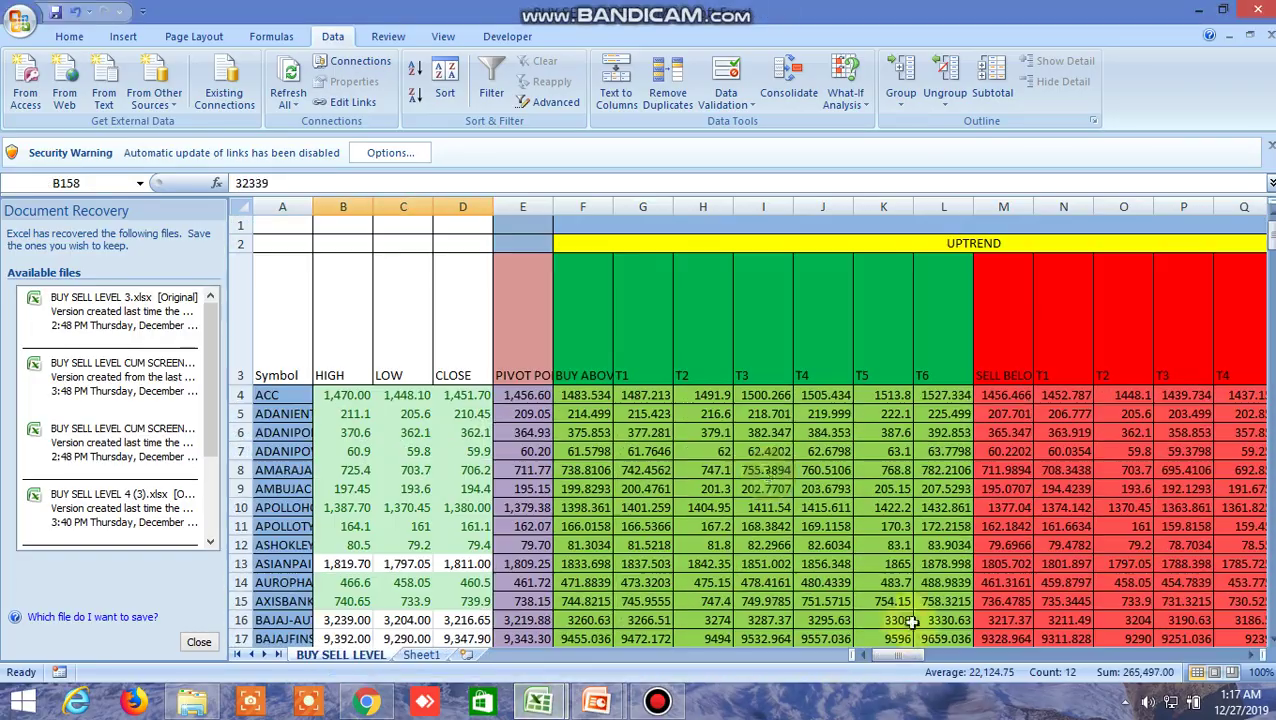
pyautogui.moveTo(893, 656); pyautogui.dragTo(1238, 686)
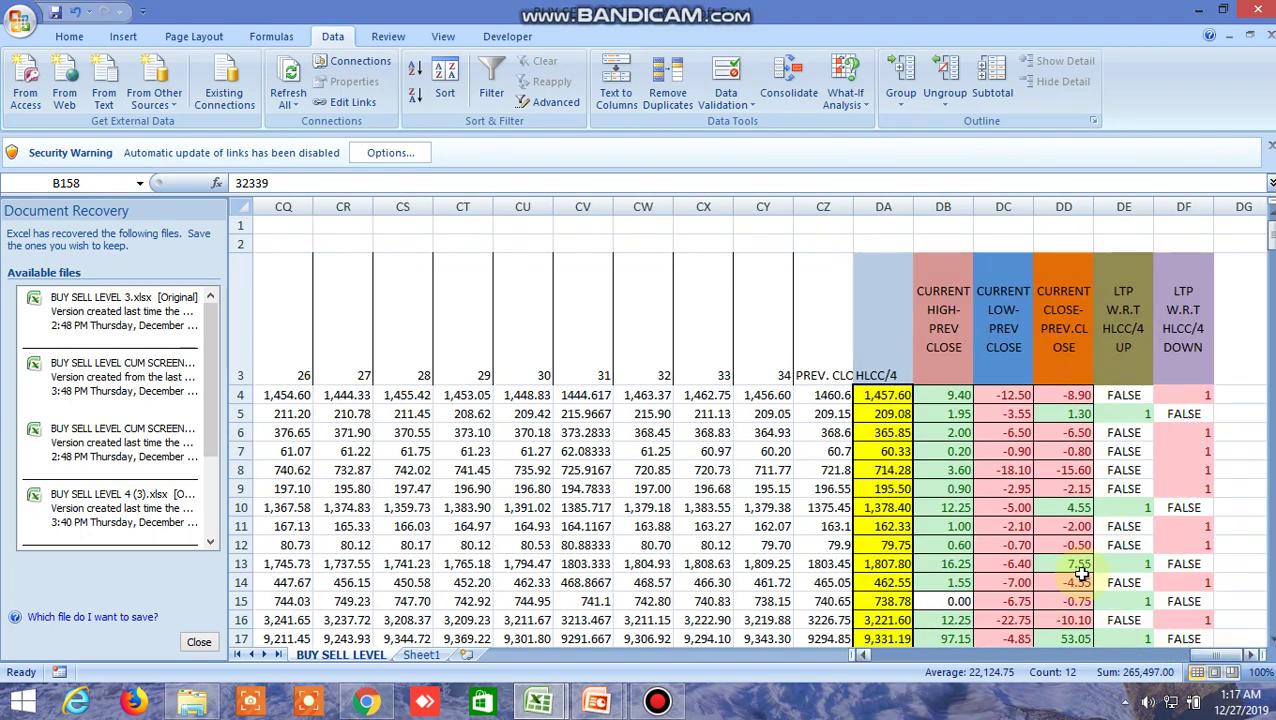
pyautogui.scroll(-5, 1081, 469)
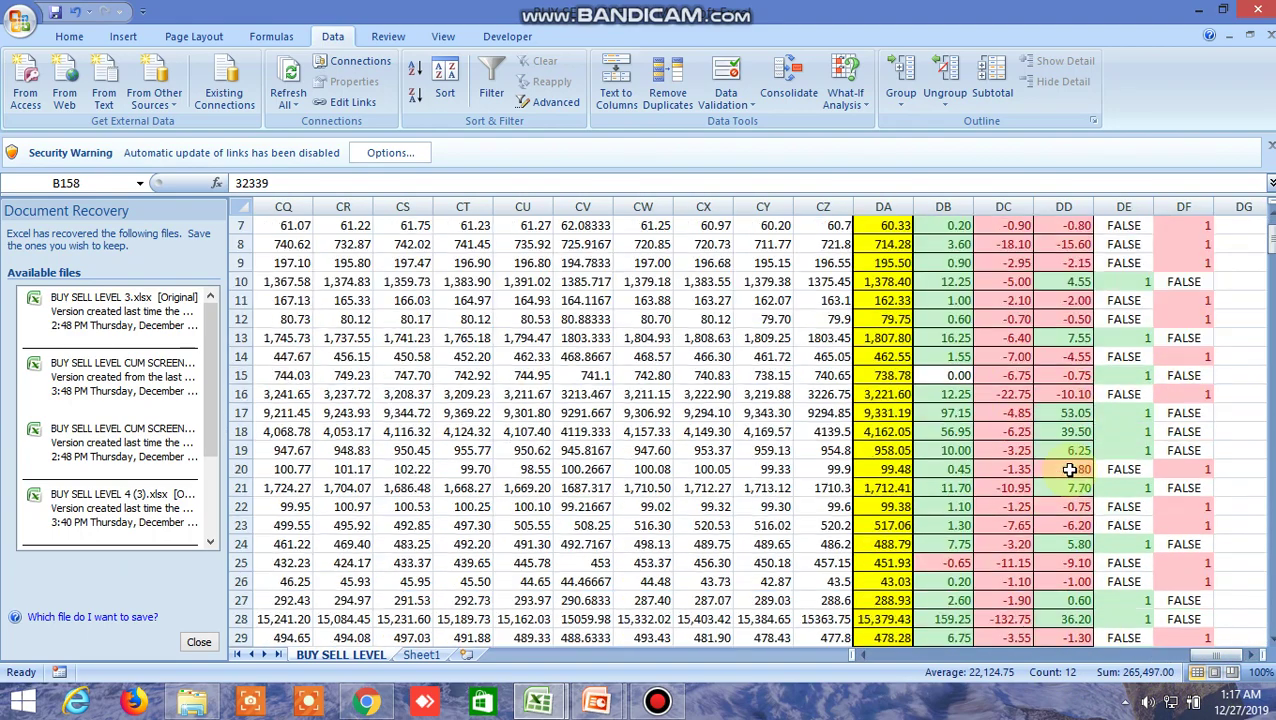
pyautogui.scroll(5, 1125, 470)
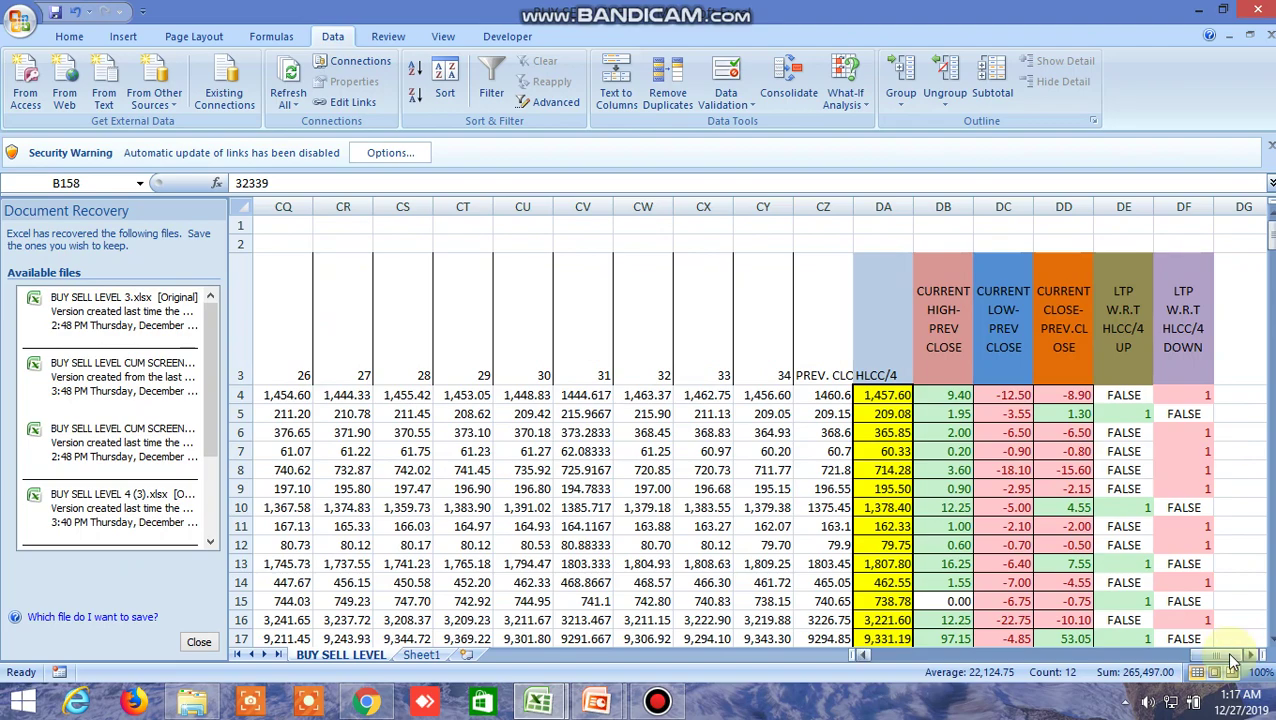
pyautogui.moveTo(1240, 655); pyautogui.dragTo(880, 655)
# Step: Return to the screener workbook and show the ALLBUY SELL LEVELSCUM SCREENER1 sheet
pyautogui.click(598, 704)
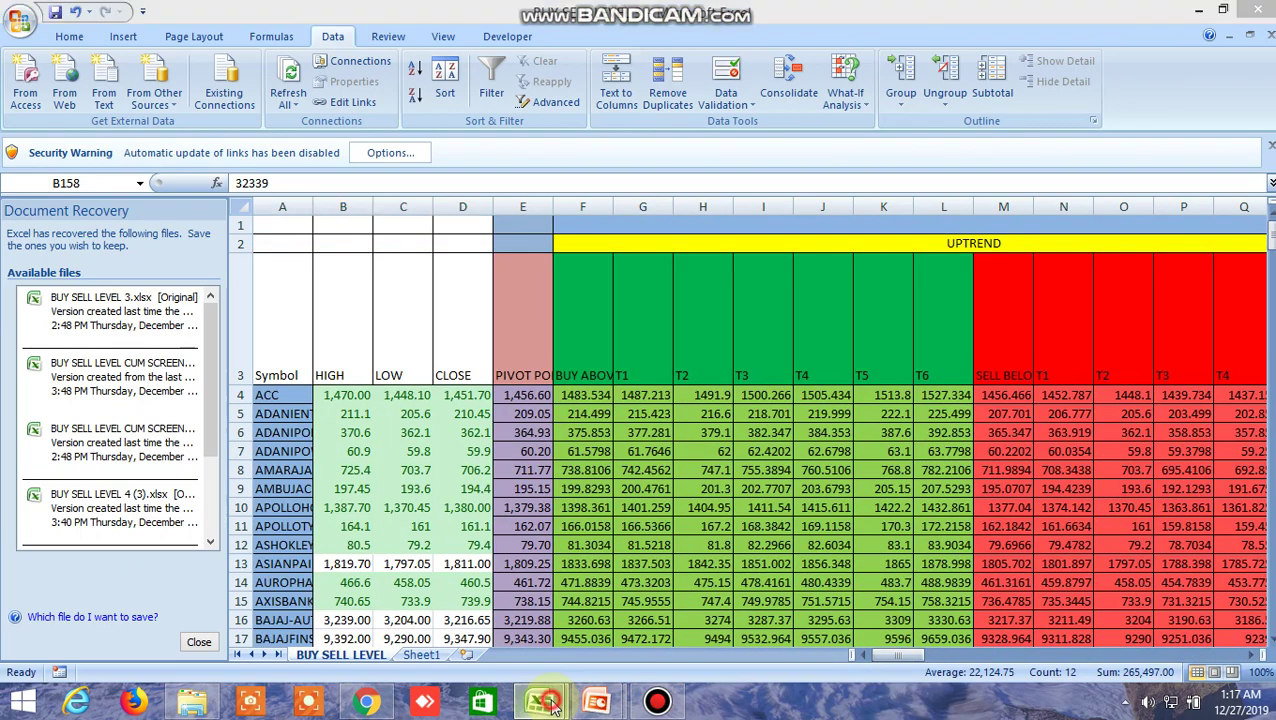
pyautogui.click(649, 625)
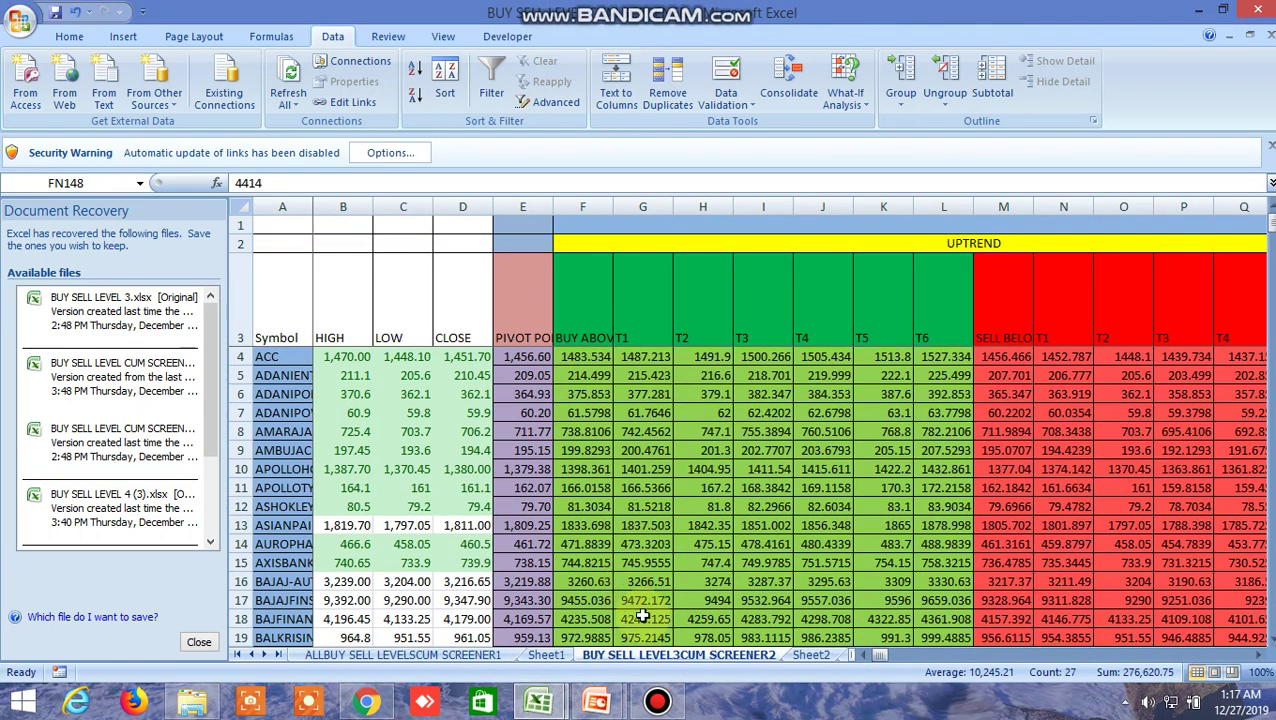
pyautogui.click(425, 655)
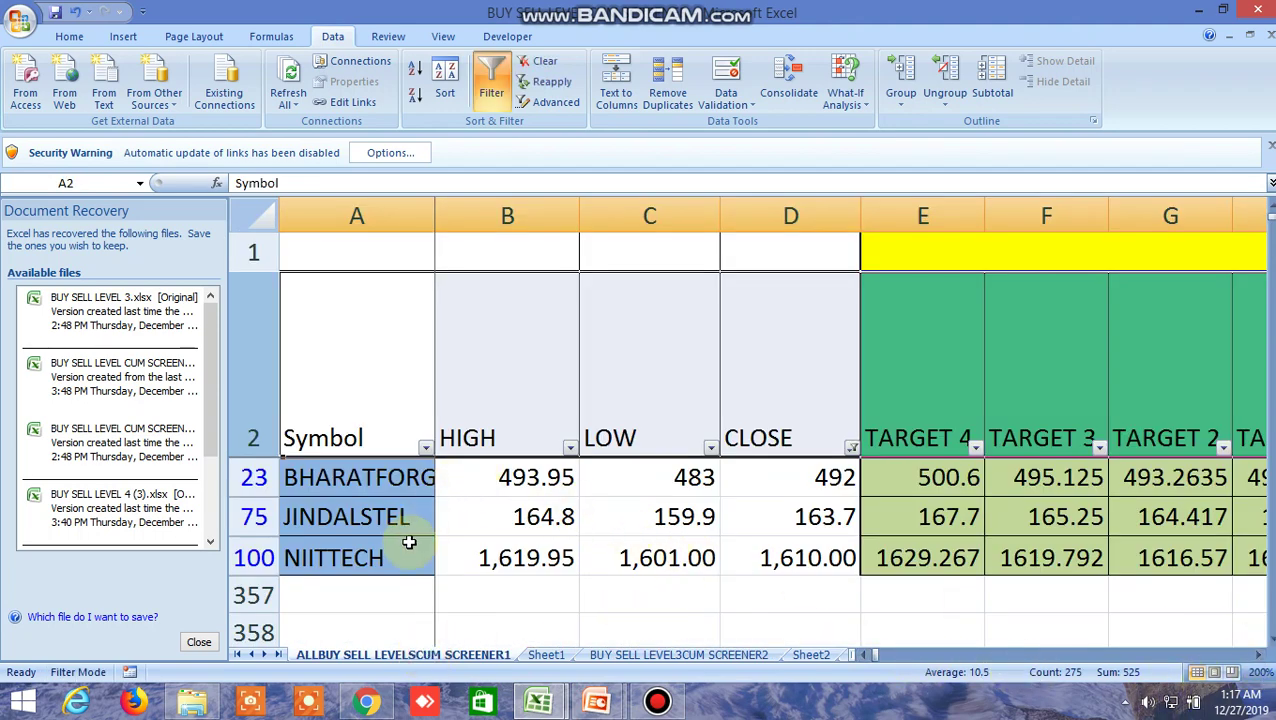
# Step: Examine the BUY ABOVE column and the buy-side columns TARGET 1 through TARGET 8 under BUY SELL LEVELS 1
pyautogui.click(1258, 655)
pyautogui.click(1258, 655)
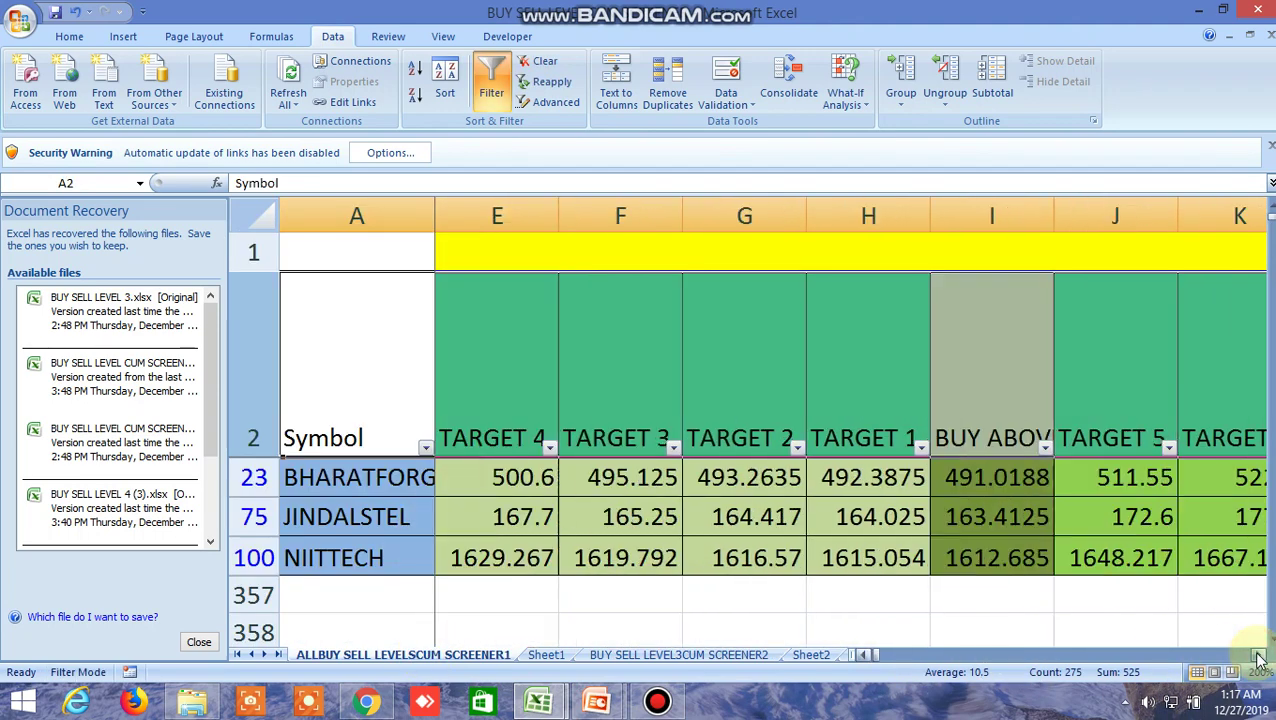
pyautogui.click(990, 372)
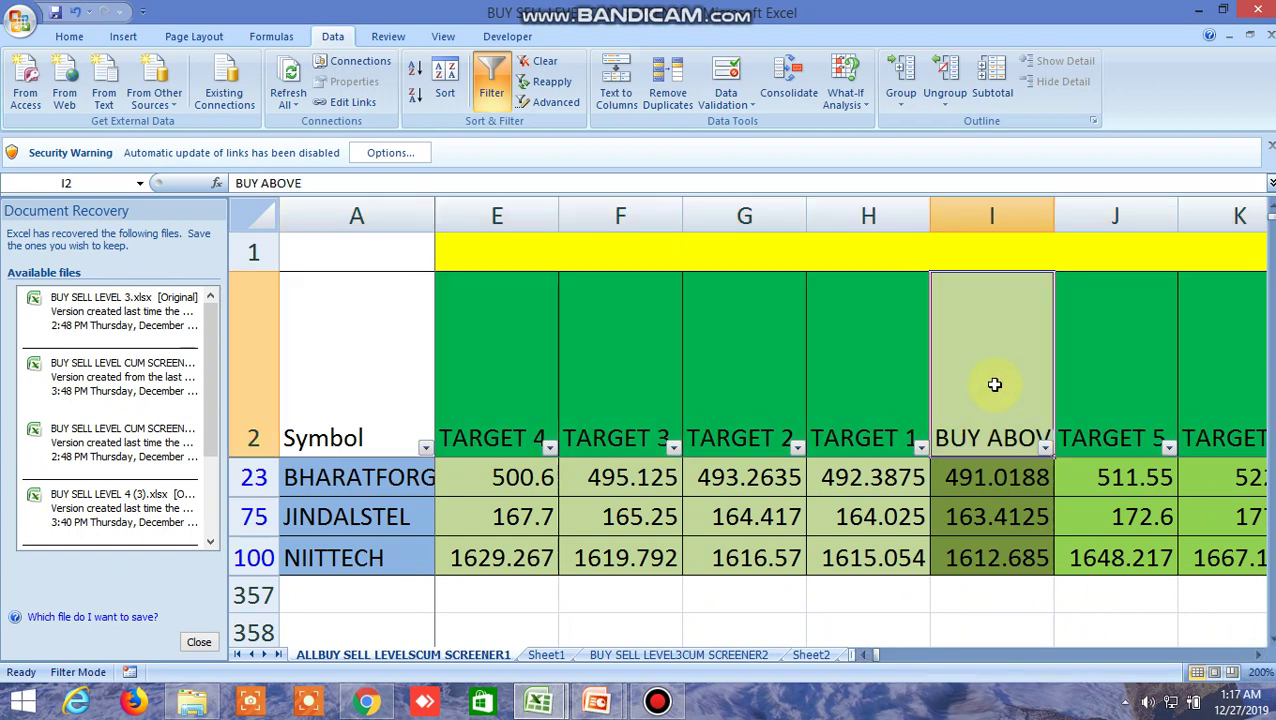
pyautogui.click(880, 379)
pyautogui.click(524, 368)
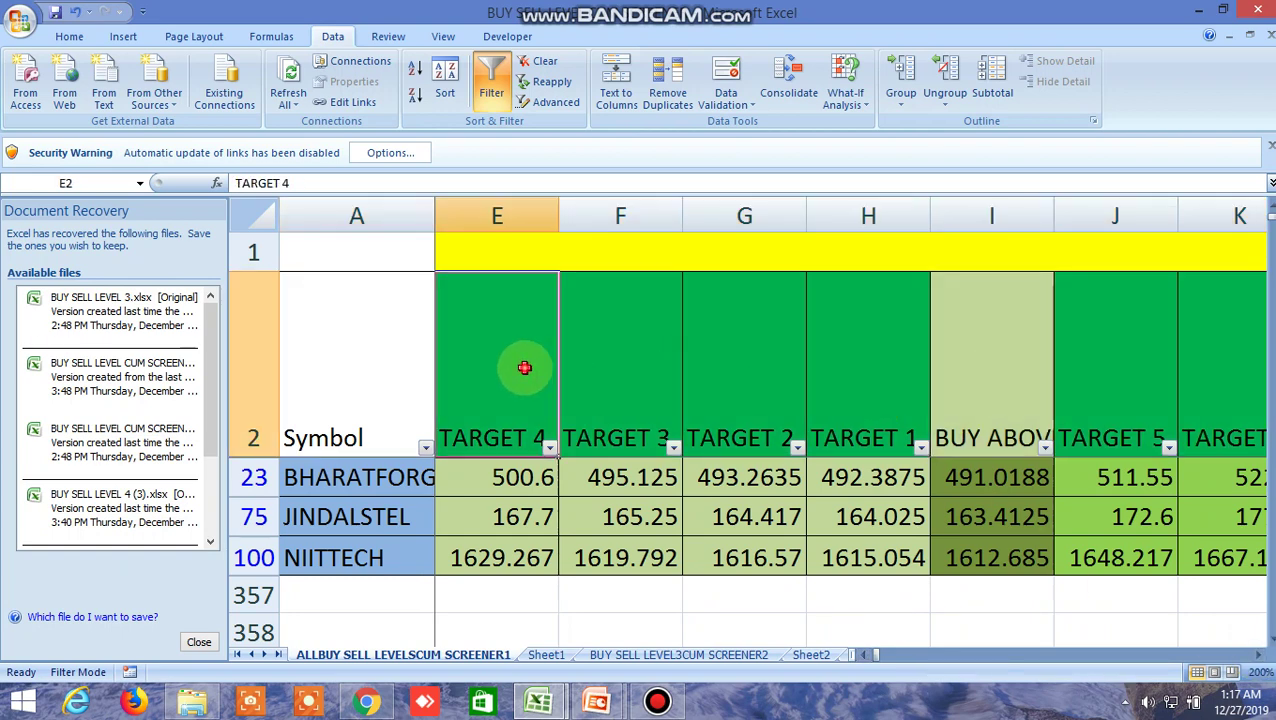
pyautogui.click(1125, 375)
pyautogui.click(1258, 655)
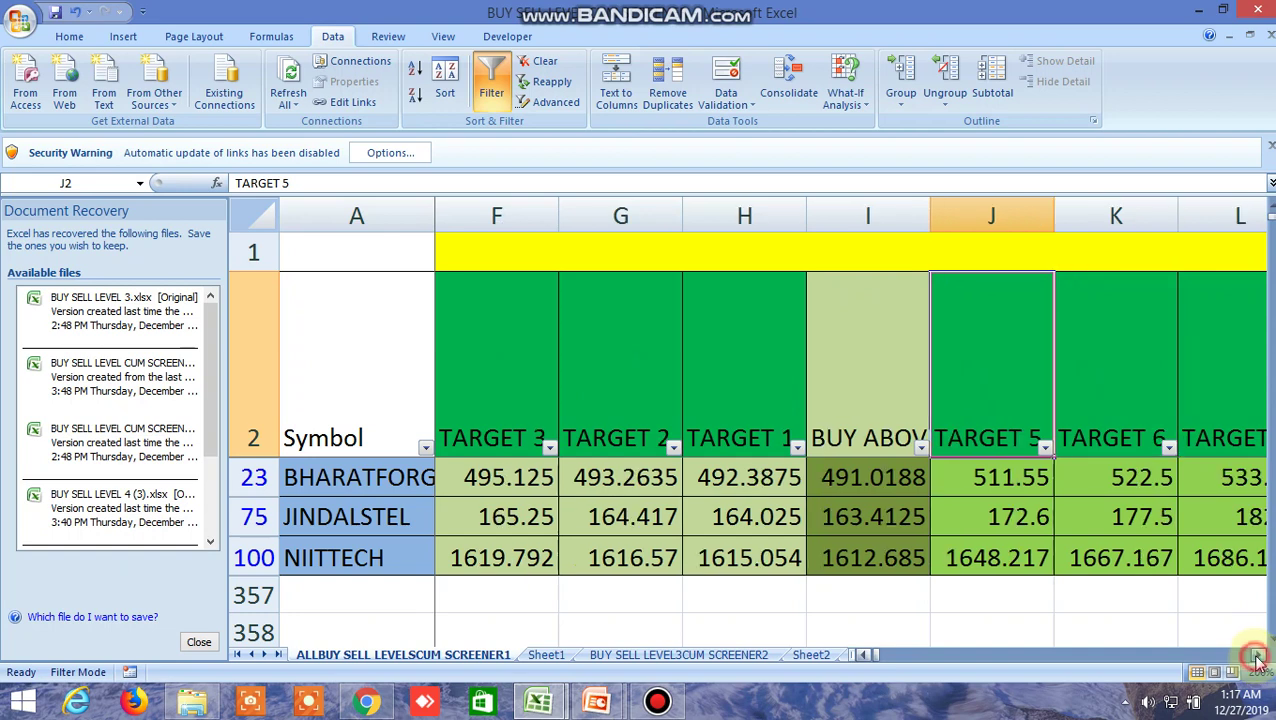
pyautogui.click(1258, 655)
pyautogui.click(1005, 397)
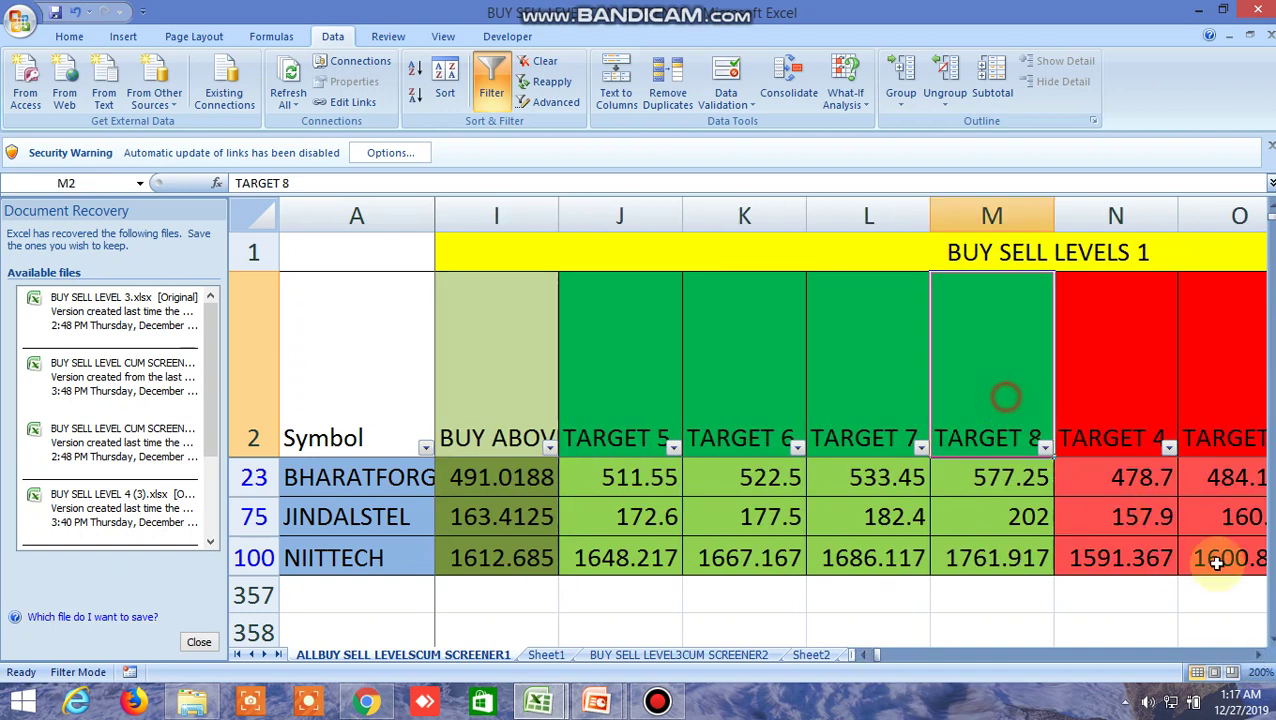
# Step: Examine the Sell below column and its sell-side target columns 1 through 8, and return to the sheet's first columns
pyautogui.click(1258, 655)
pyautogui.click(1258, 655)
pyautogui.click(1258, 655)
pyautogui.click(1258, 655)
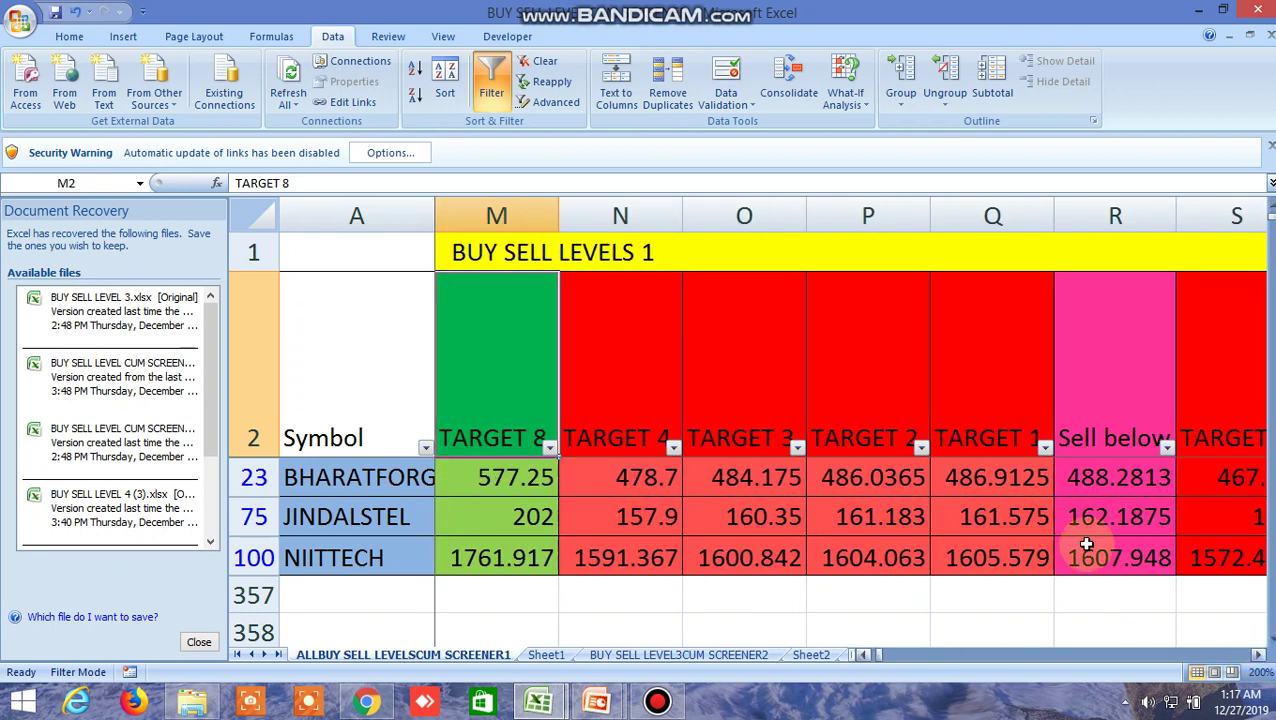
pyautogui.click(1091, 405)
pyautogui.click(997, 392)
pyautogui.click(649, 376)
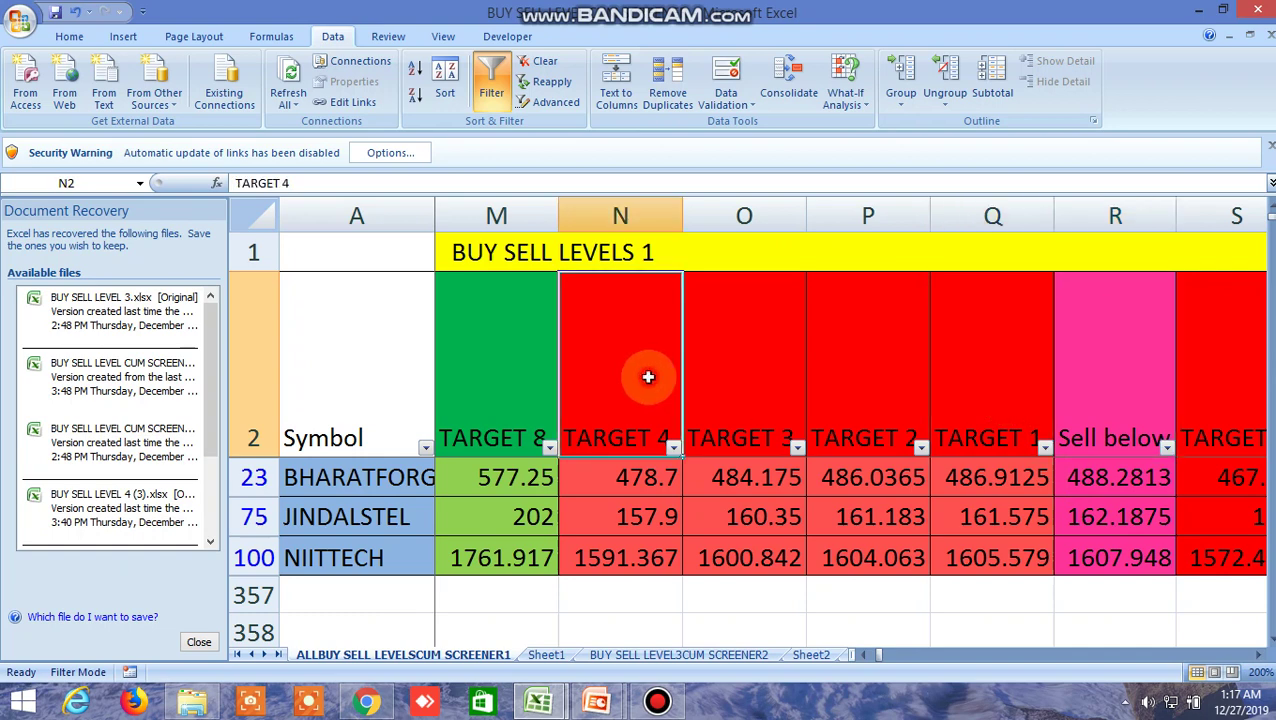
pyautogui.click(1258, 636)
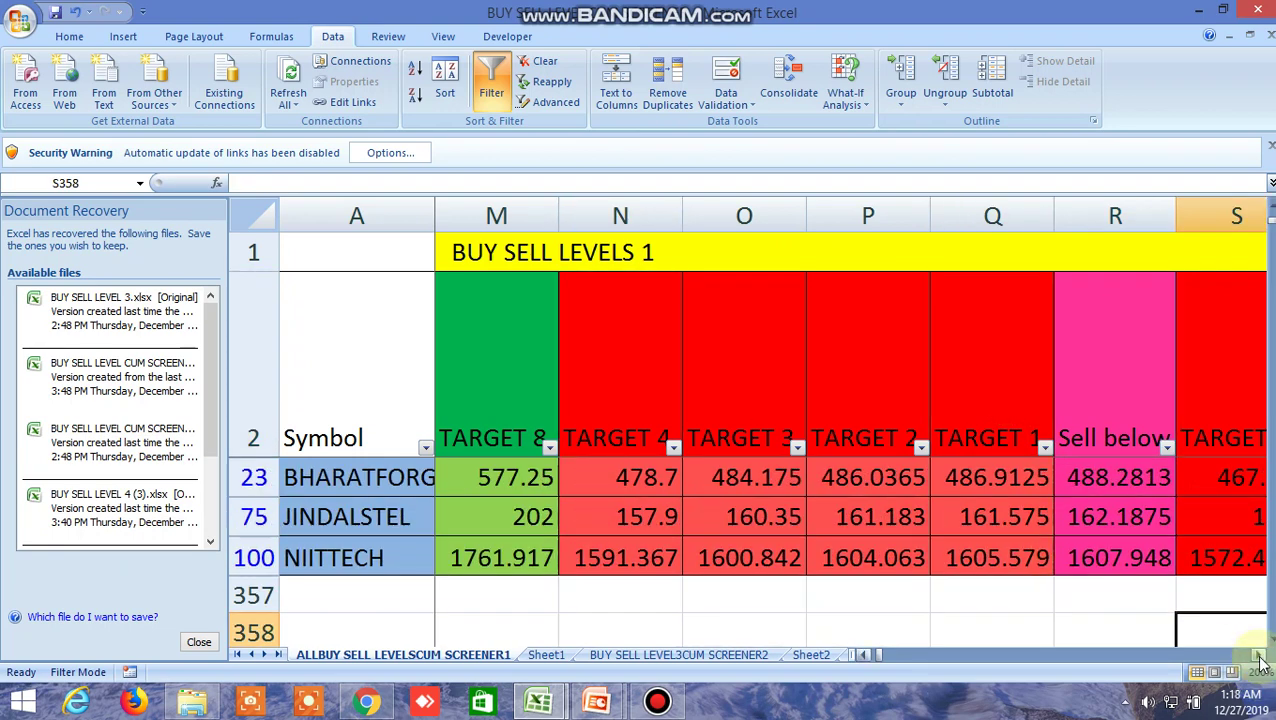
pyautogui.hscroll(5, 1258, 654)
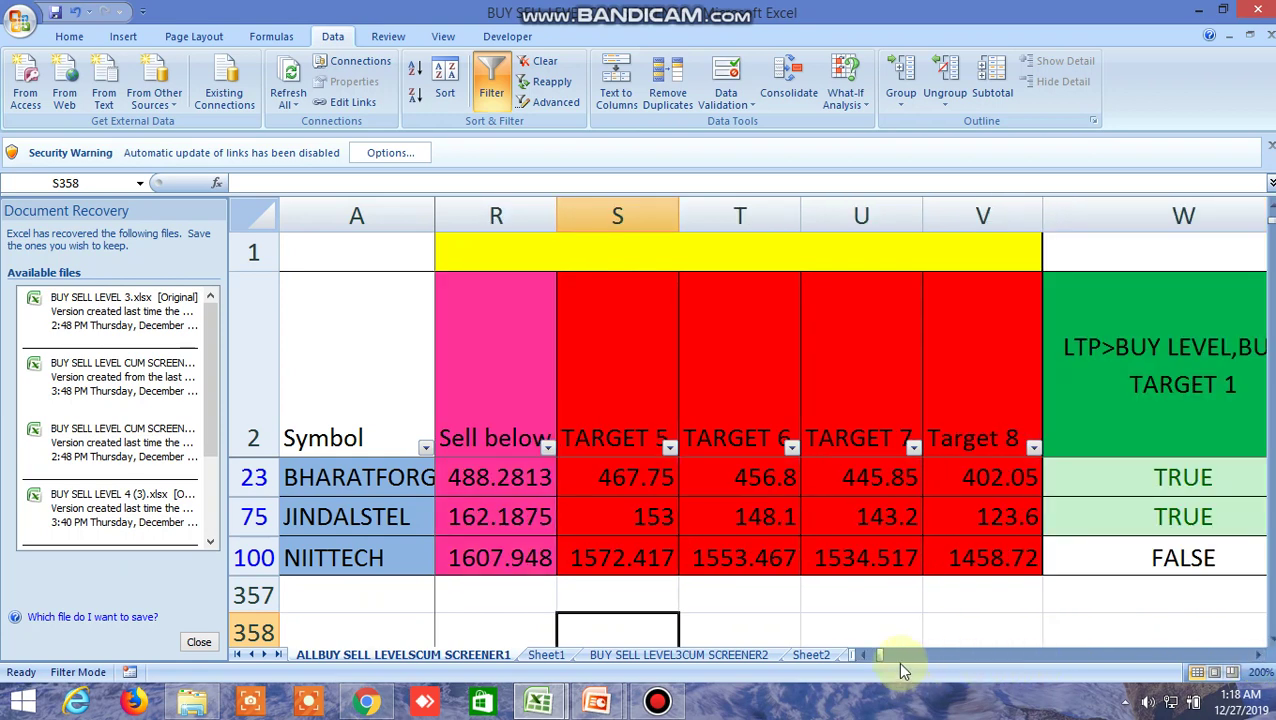
pyautogui.click(882, 652)
pyautogui.moveTo(875, 653); pyautogui.dragTo(866, 653)
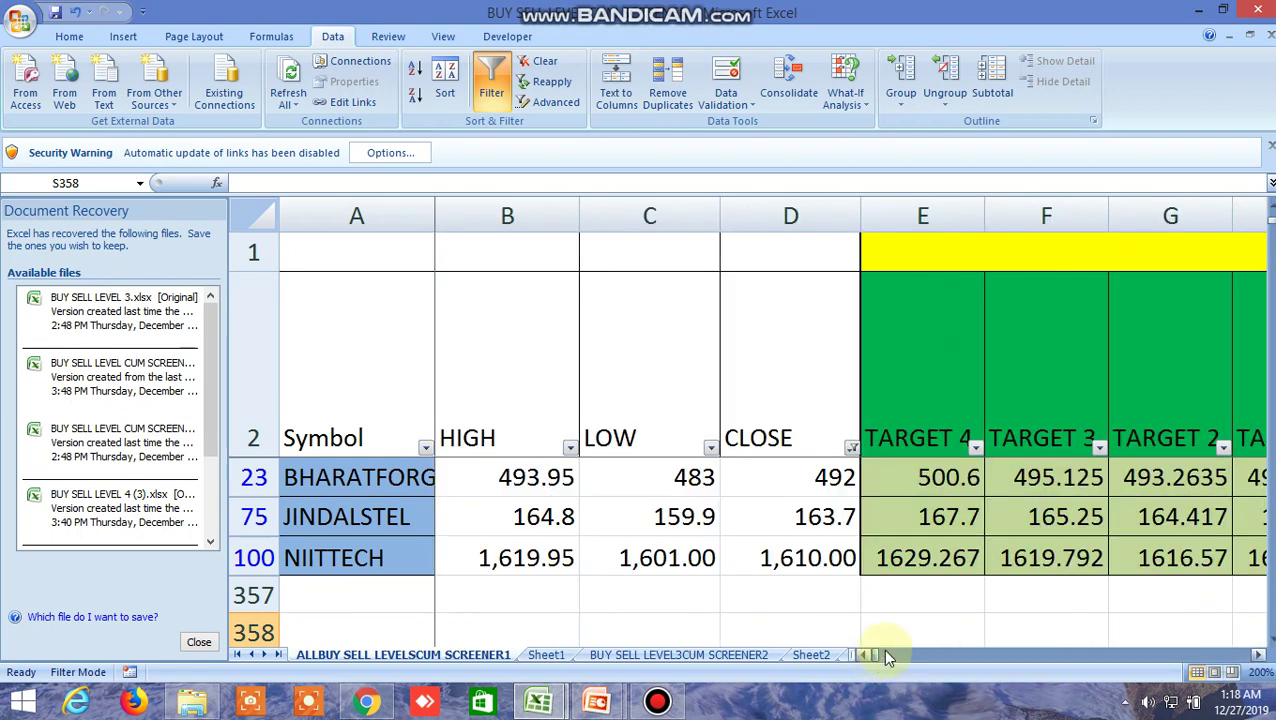
# Step: Review the buy and sell levels for the filtered BHARATFORG, JINDALSTEL and NIITTECH rows, from TARGET 4 across to the sell-side Target 8
pyautogui.click(1259, 654)
pyautogui.click(1259, 654)
pyautogui.click(1260, 655)
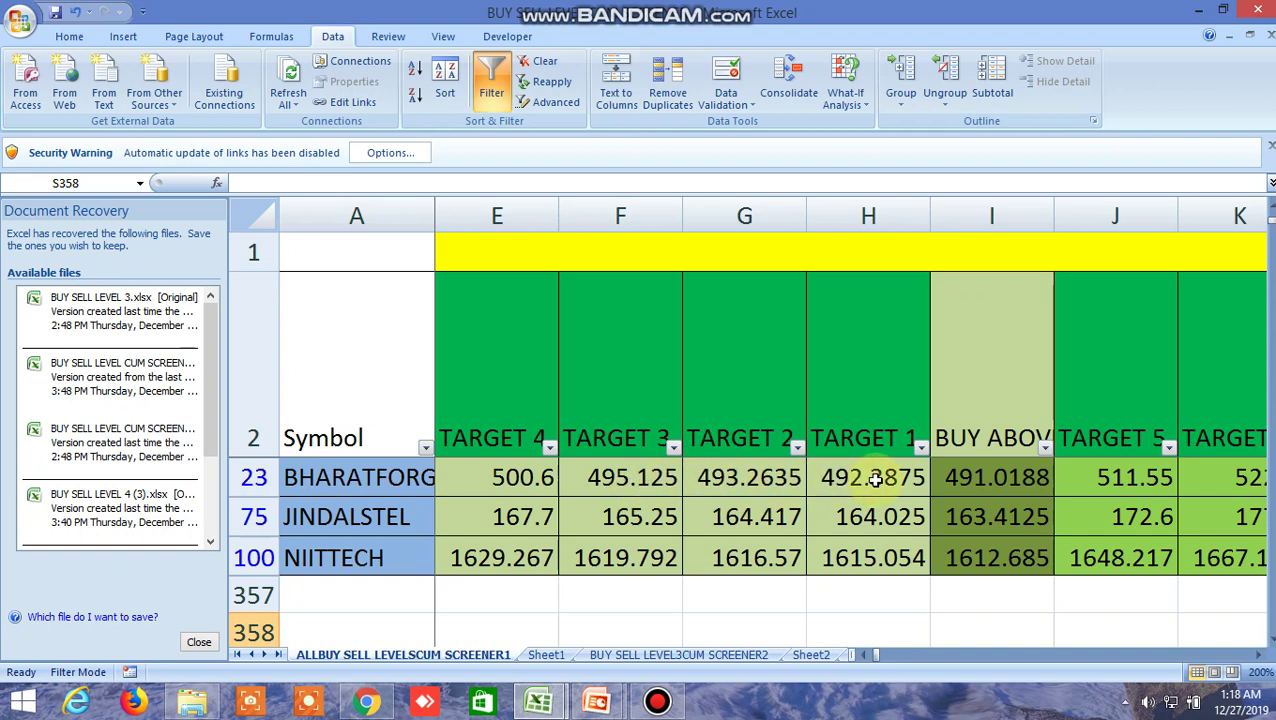
pyautogui.click(1259, 654)
pyautogui.click(1259, 655)
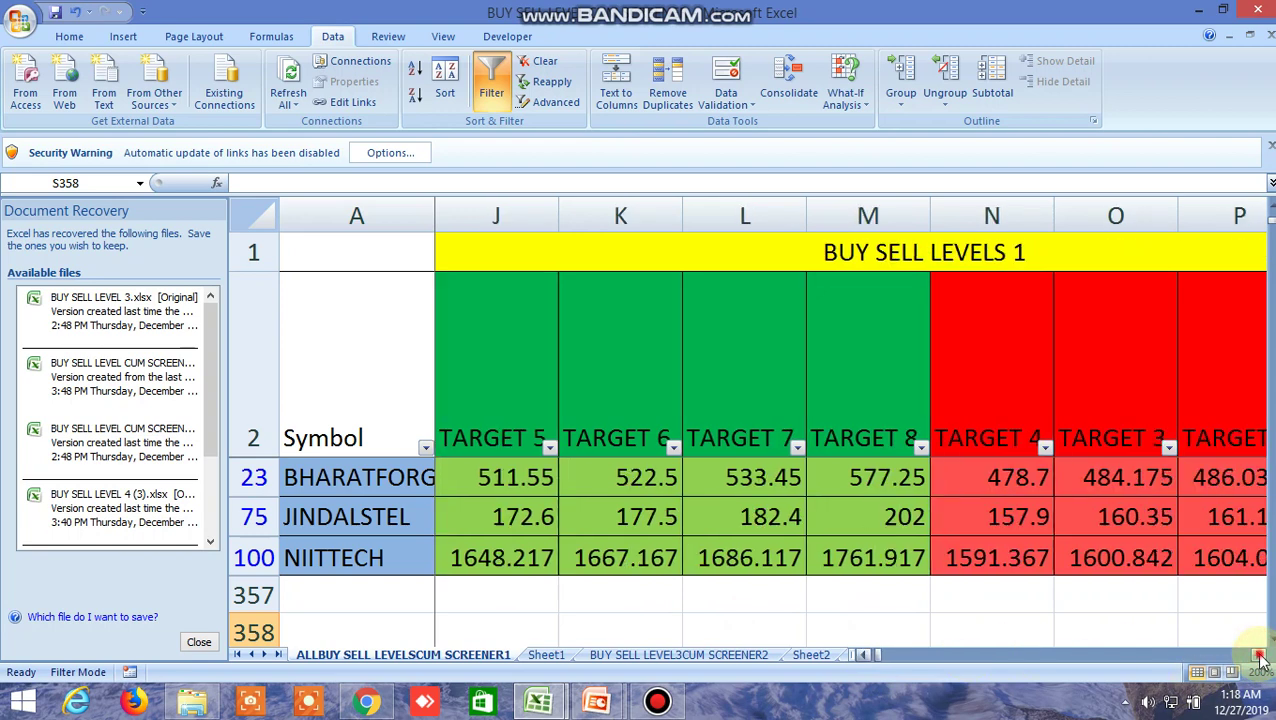
pyautogui.click(1259, 655)
pyautogui.click(1259, 655)
pyautogui.click(1259, 655)
pyautogui.click(1259, 655)
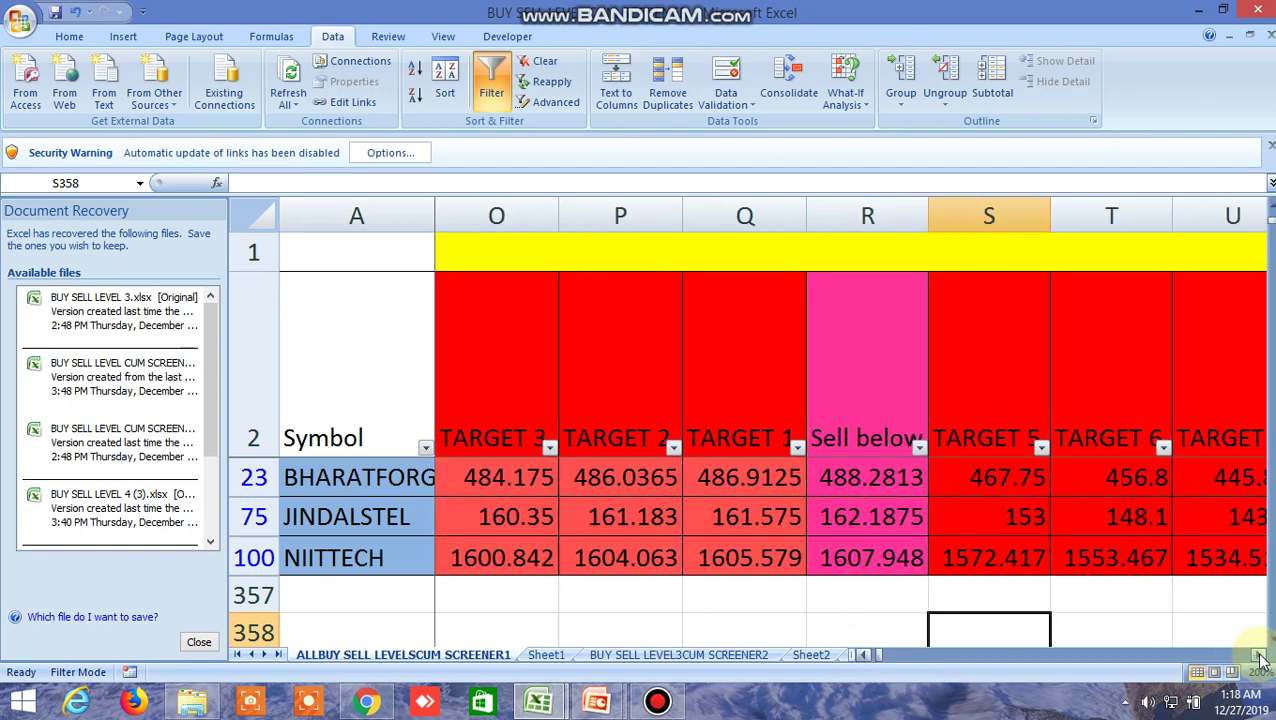
pyautogui.click(1259, 655)
pyautogui.click(1259, 655)
pyautogui.click(1259, 655)
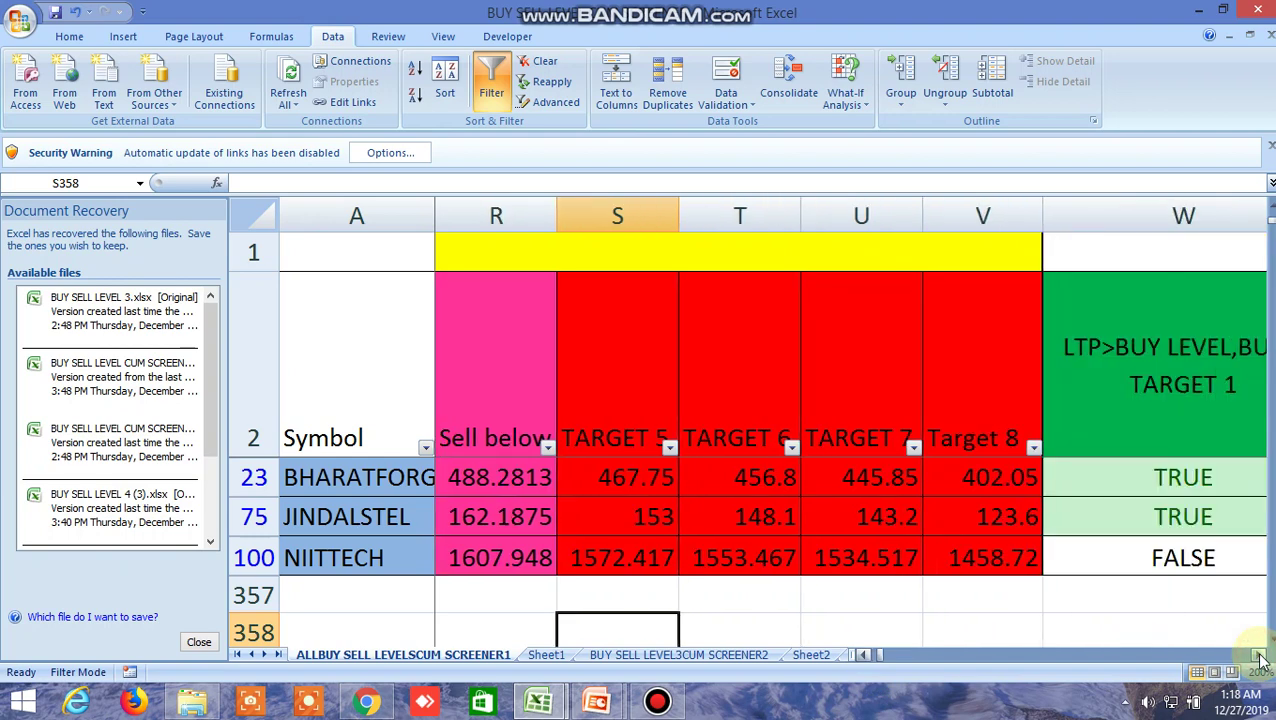
# Step: Examine the LTP condition columns for the filtered rows, from LTP>BUY LEVEL,BUT < TARGET 1 through LTP< TARGET 7 , BUT>TARGET 8
pyautogui.click(1259, 655)
pyautogui.click(1259, 655)
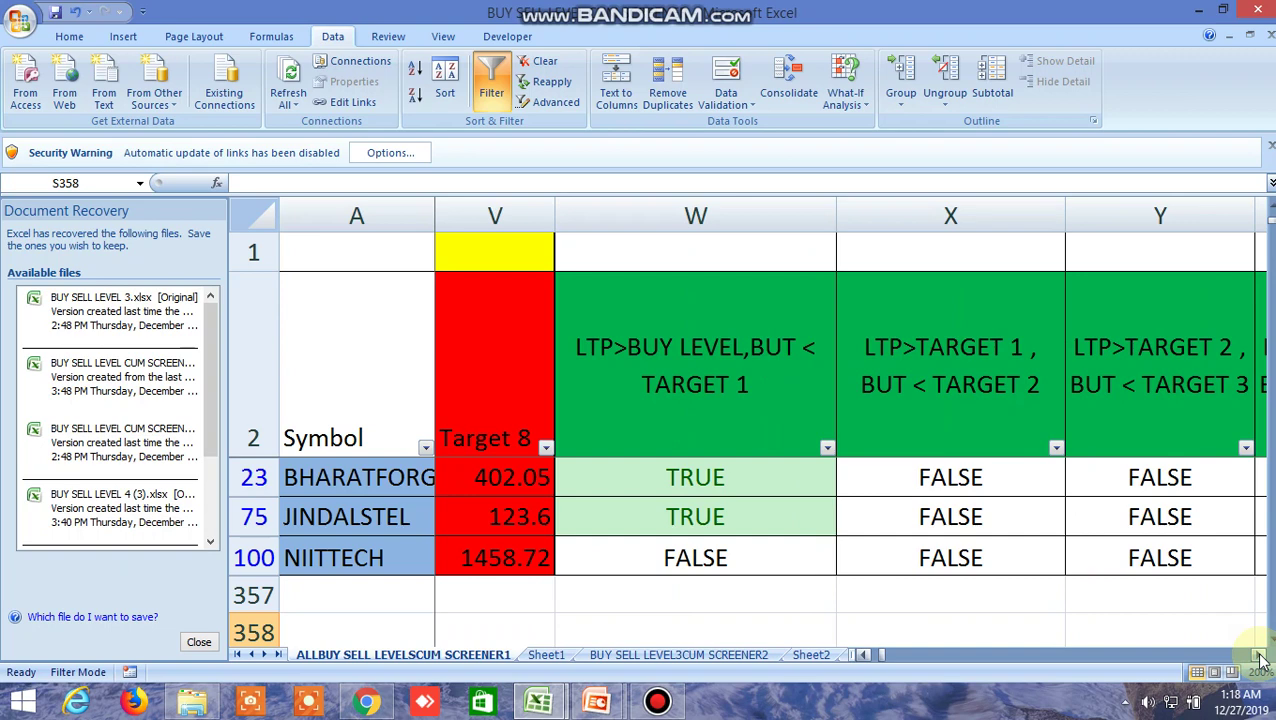
pyautogui.click(1259, 655)
pyautogui.click(1259, 655)
pyautogui.click(1259, 655)
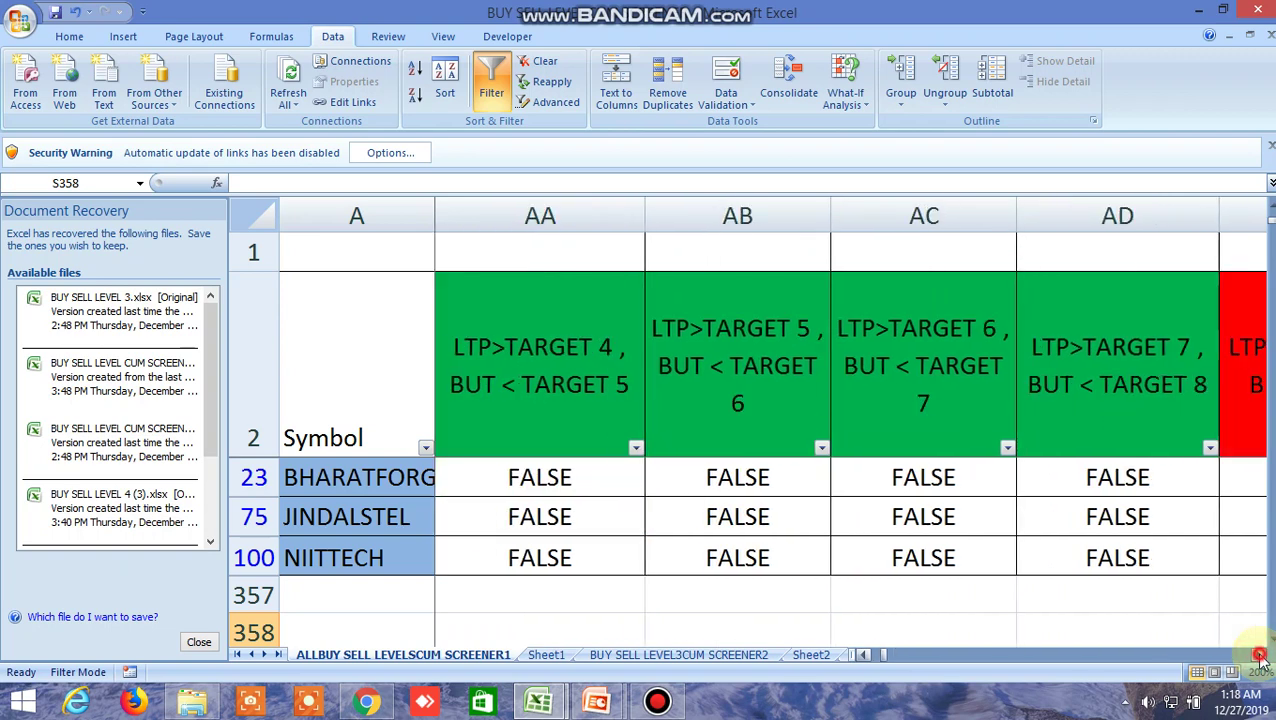
pyautogui.click(1259, 655)
pyautogui.click(1259, 655)
pyautogui.click(1259, 655)
pyautogui.click(1259, 655)
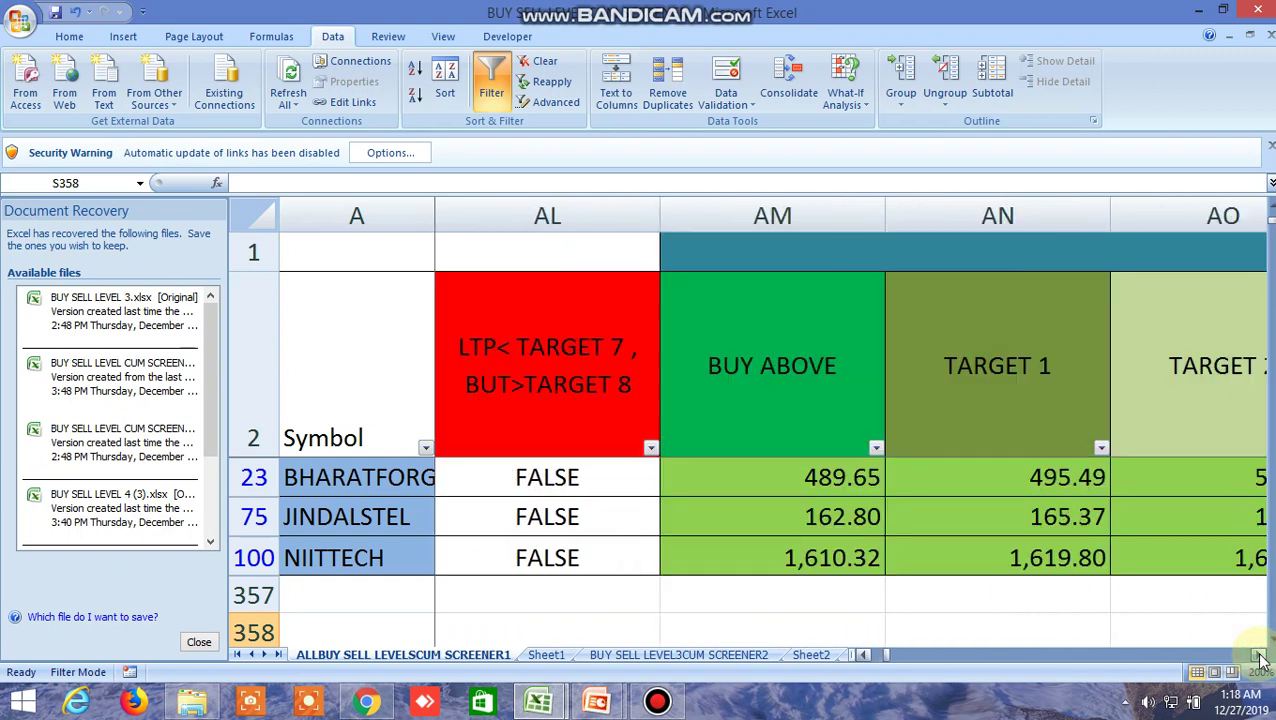
# Step: Examine the BUY ABOVE column and its TARGET 1 to TARGET 3 columns under BUY SELL LEVELS 2
pyautogui.click(1259, 655)
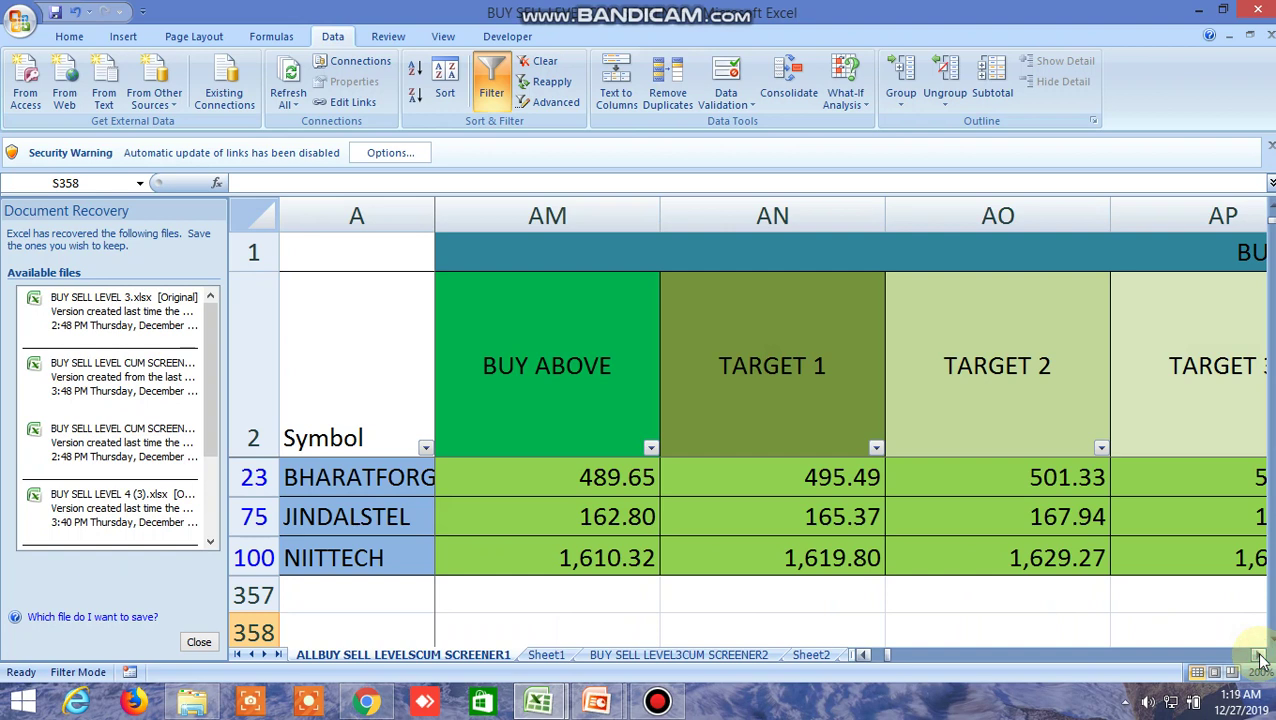
pyautogui.click(1259, 655)
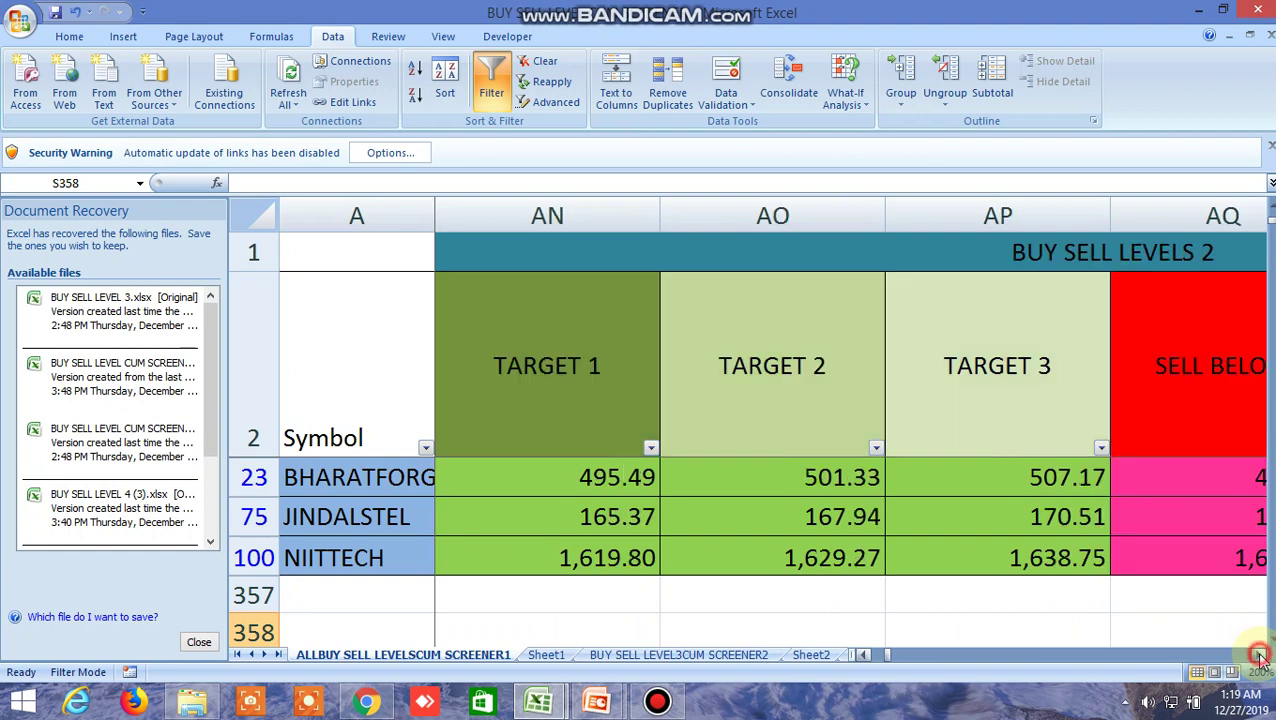
pyautogui.click(1259, 655)
pyautogui.click(1259, 655)
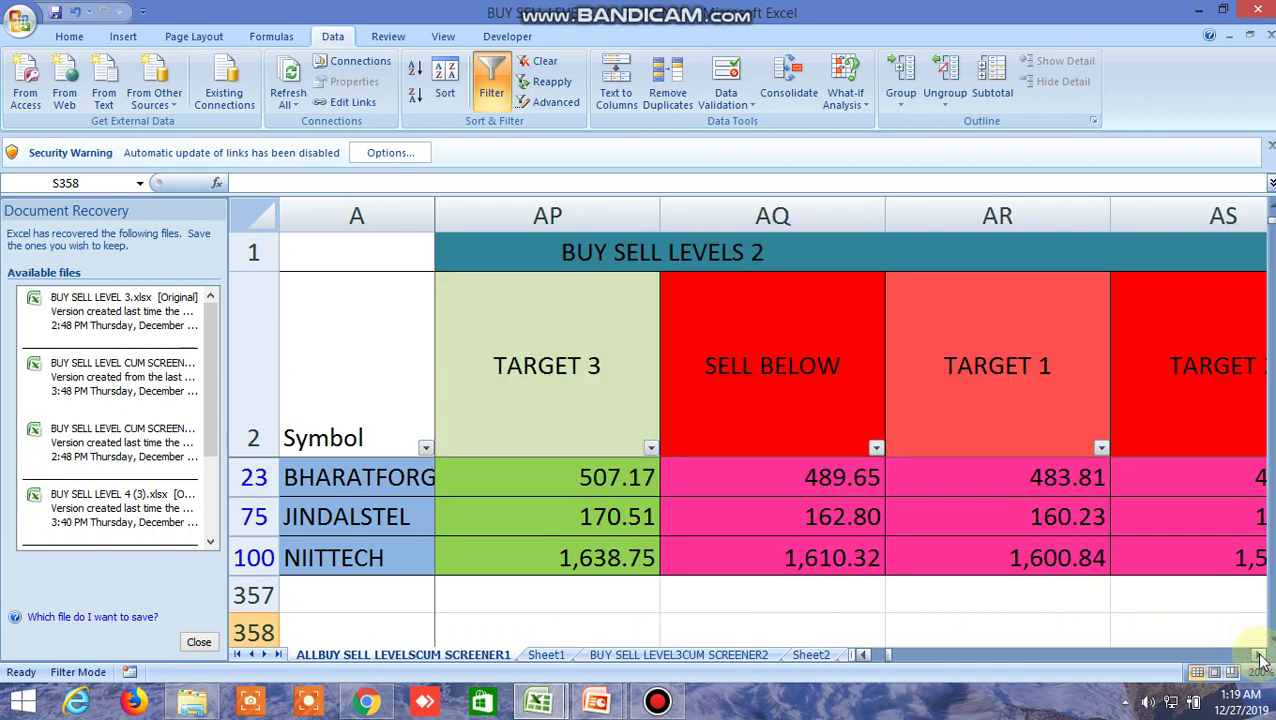
pyautogui.click(1259, 655)
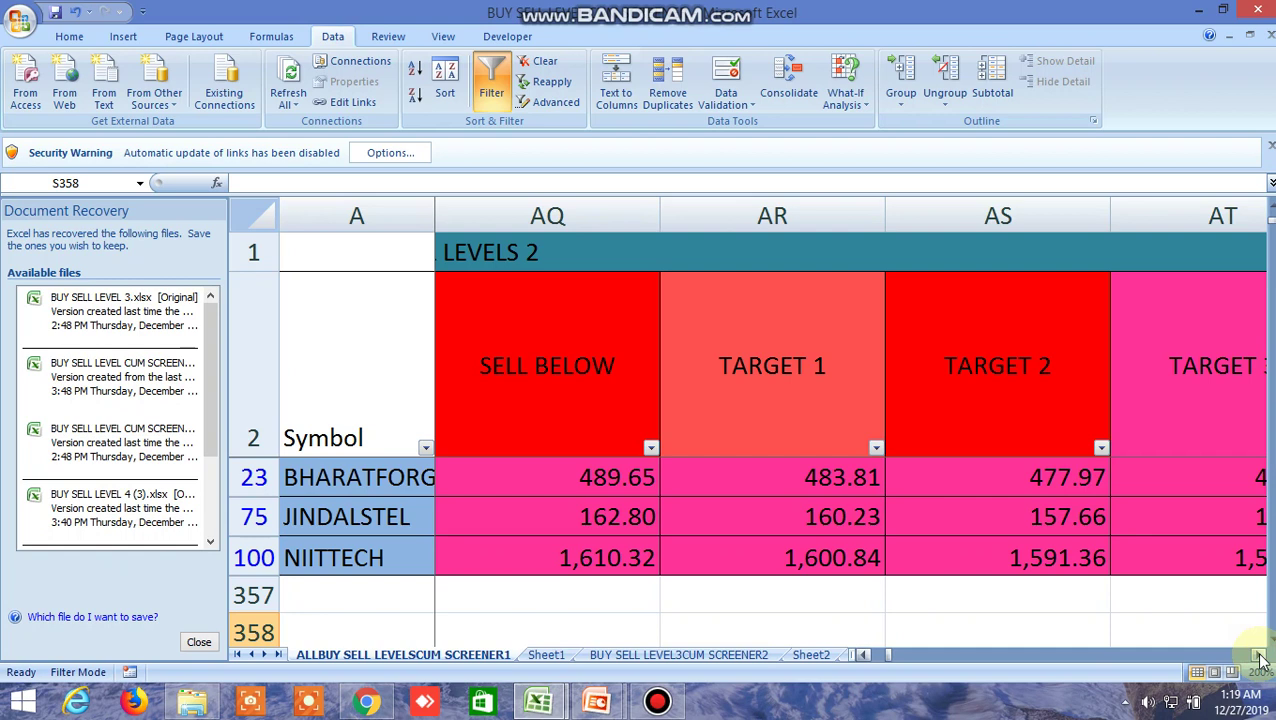
pyautogui.click(866, 655)
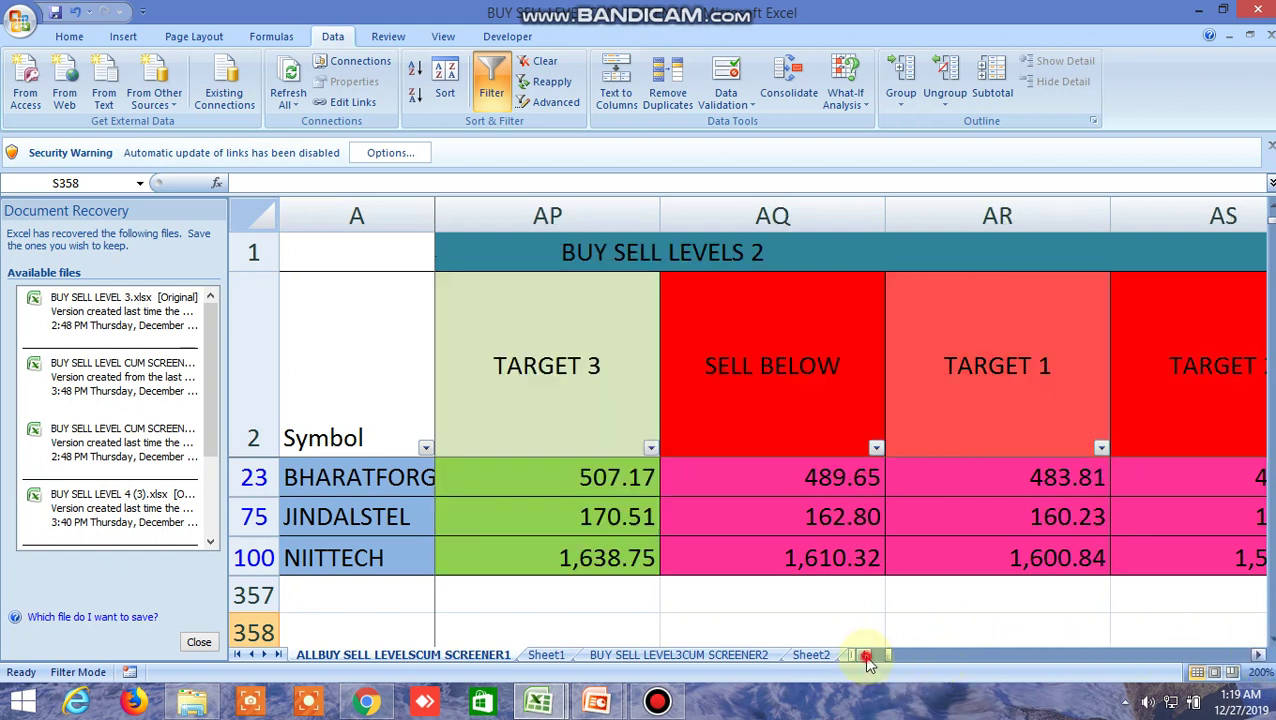
pyautogui.click(866, 655)
pyautogui.click(866, 655)
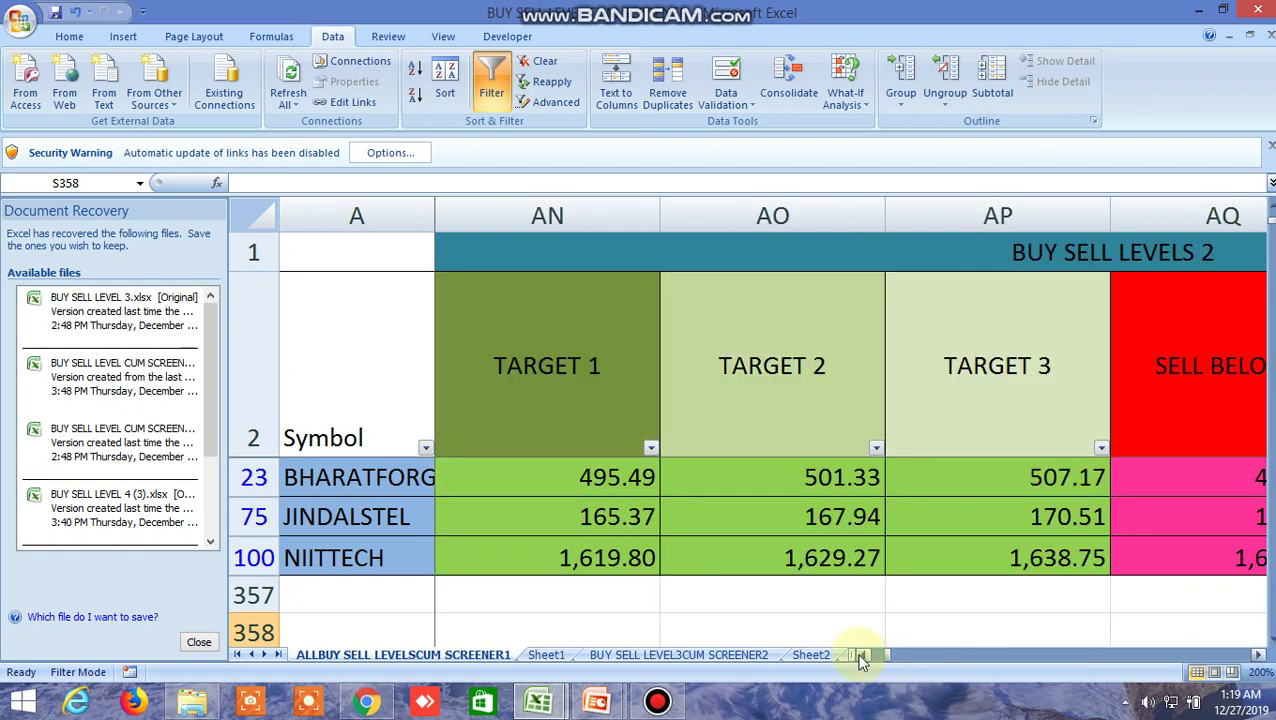
pyautogui.click(862, 655)
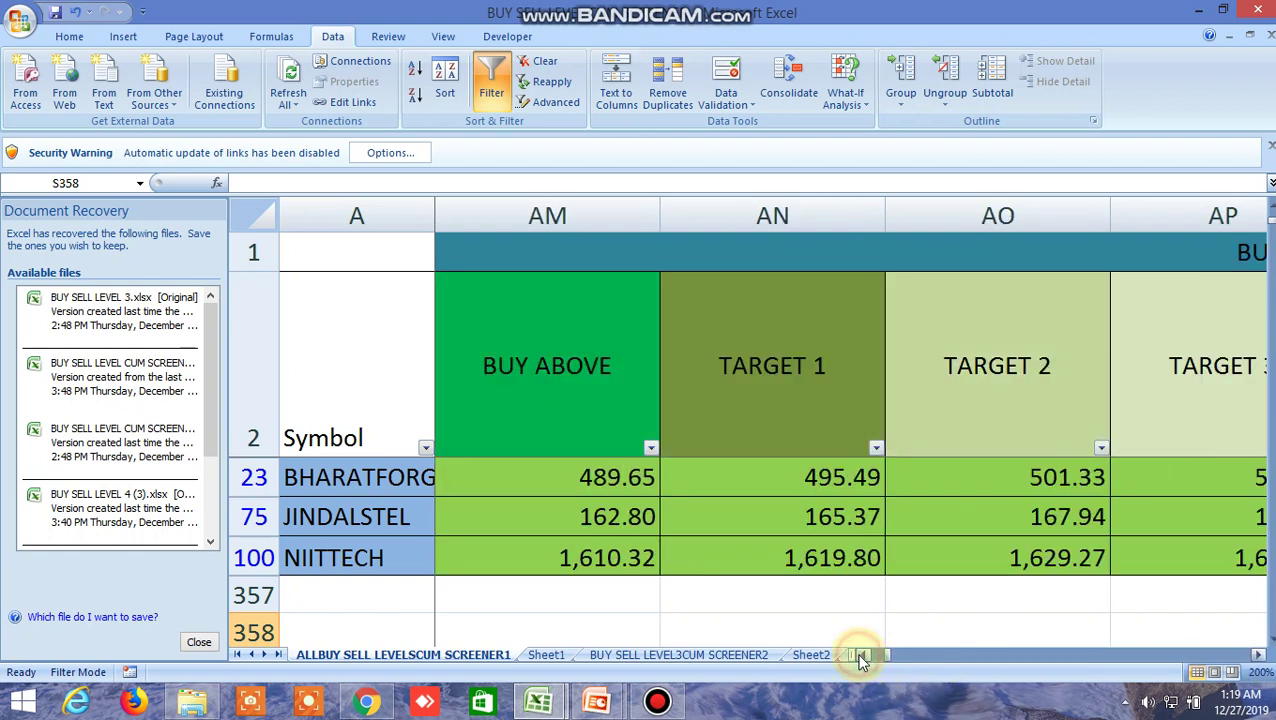
# Step: Examine the SELL BELOW column and its sell-side TARGET 1 to TARGET 3 columns under BUY SELL LEVELS 2
pyautogui.click(1262, 656)
pyautogui.click(1262, 656)
pyautogui.click(1262, 656)
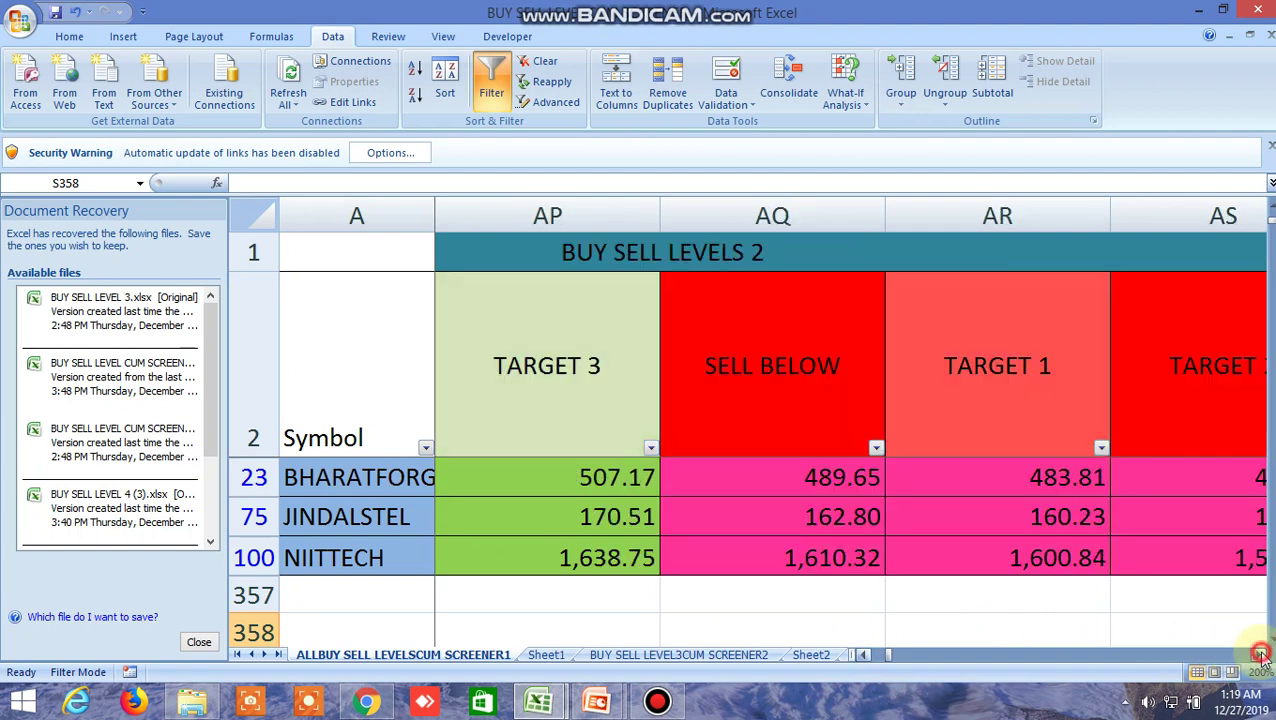
pyautogui.click(1262, 656)
pyautogui.click(1262, 656)
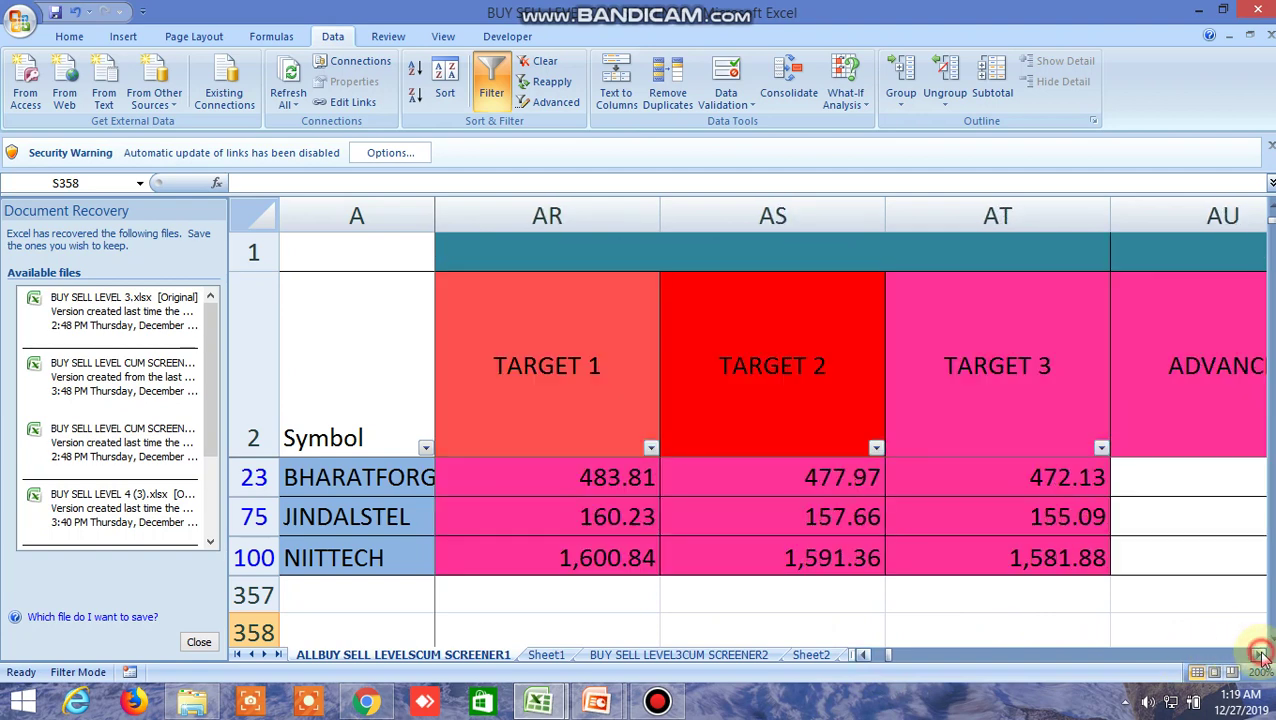
# Step: Review the ADVANCE, DECLINE, ADVANCE/DECLINE RATIO and VOLATILITY columns and continue to the numbered price columns
pyautogui.click(1262, 656)
pyautogui.click(1262, 656)
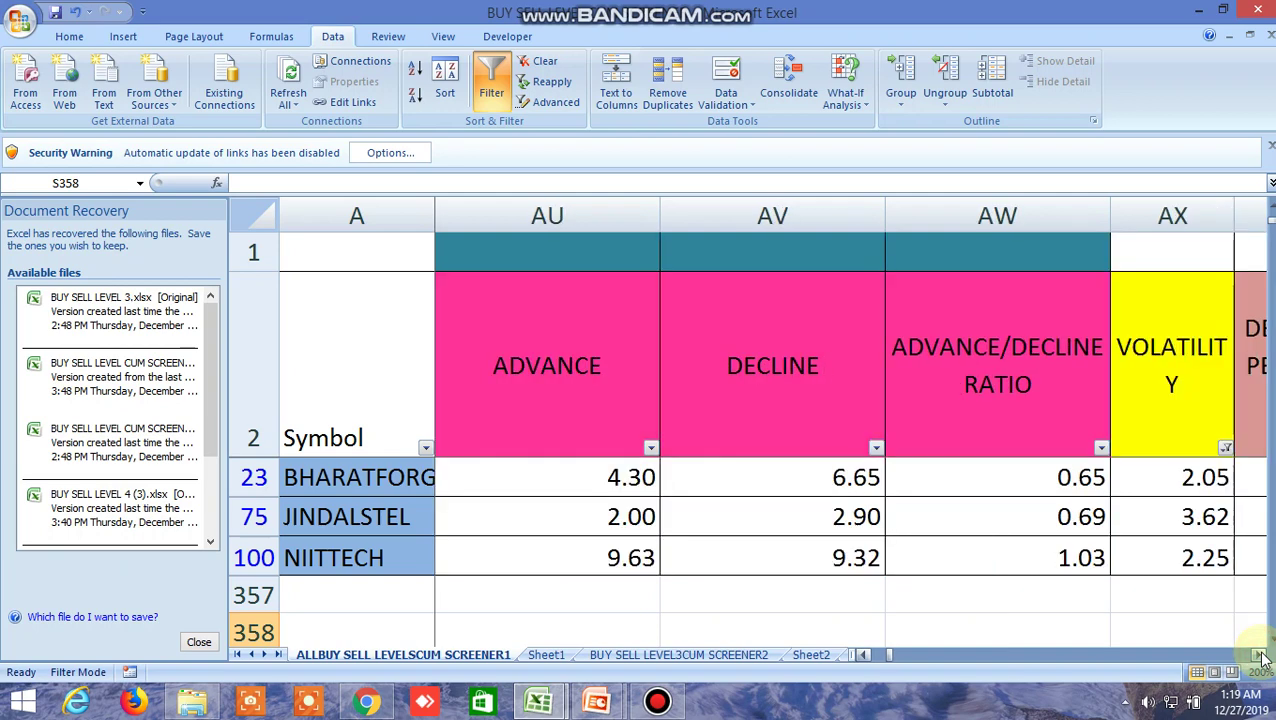
pyautogui.click(1262, 656)
pyautogui.click(1262, 656)
pyautogui.click(1262, 656)
pyautogui.click(1262, 656)
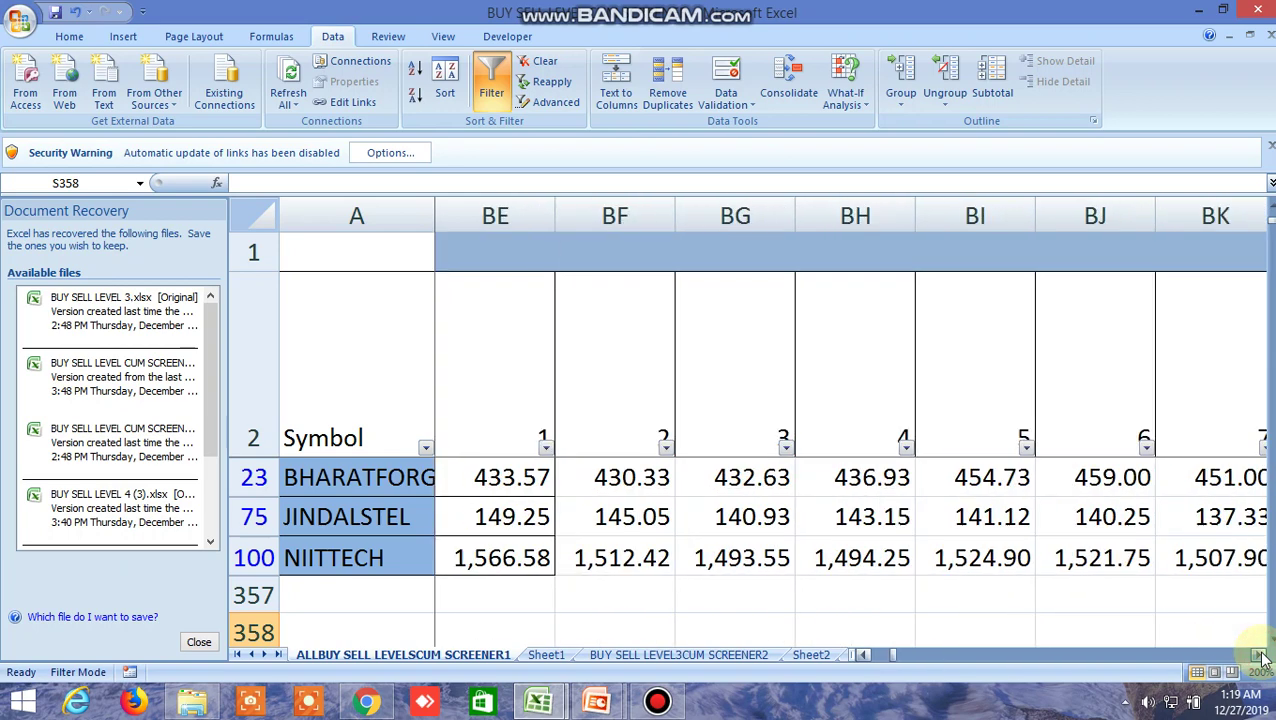
# Step: Review the PRICE CHANNEL, LTP VS PC CHANNEL and TIRONE LEVEL columns, and return to the sheet's first columns
pyautogui.moveTo(1262, 656); pyautogui.dragTo(1262, 656)
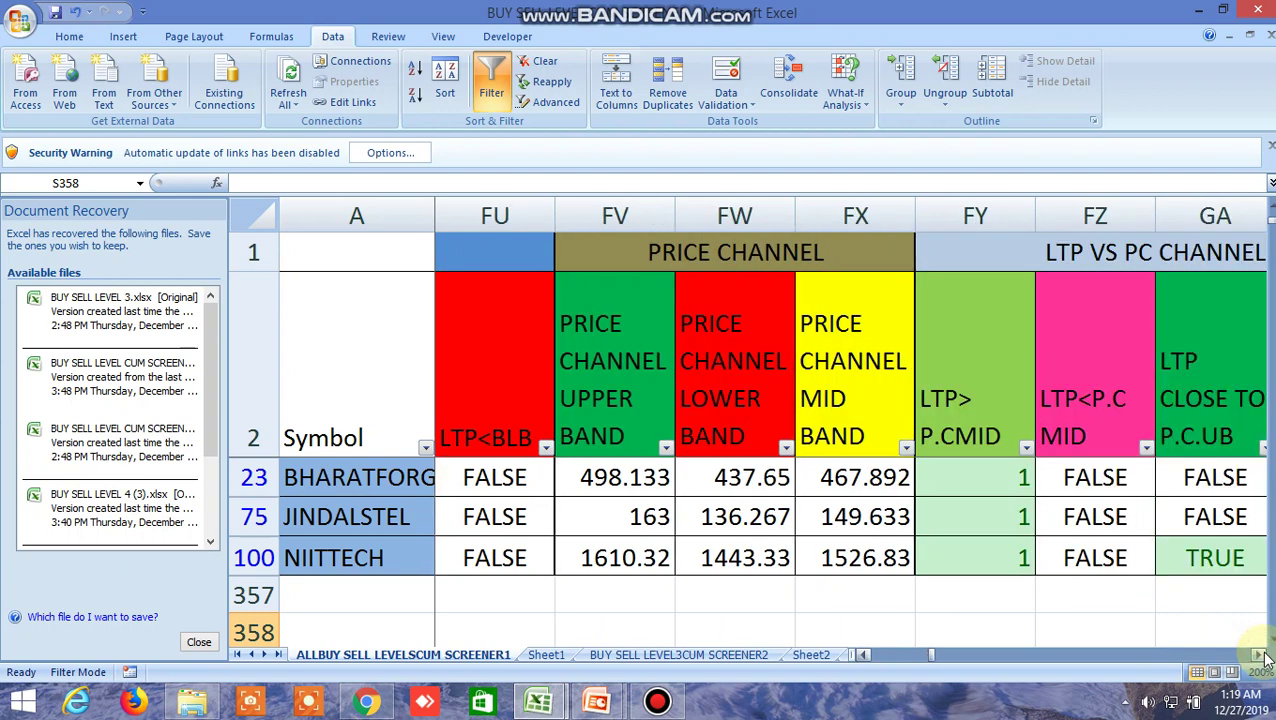
pyautogui.moveTo(1264, 658); pyautogui.dragTo(1264, 660)
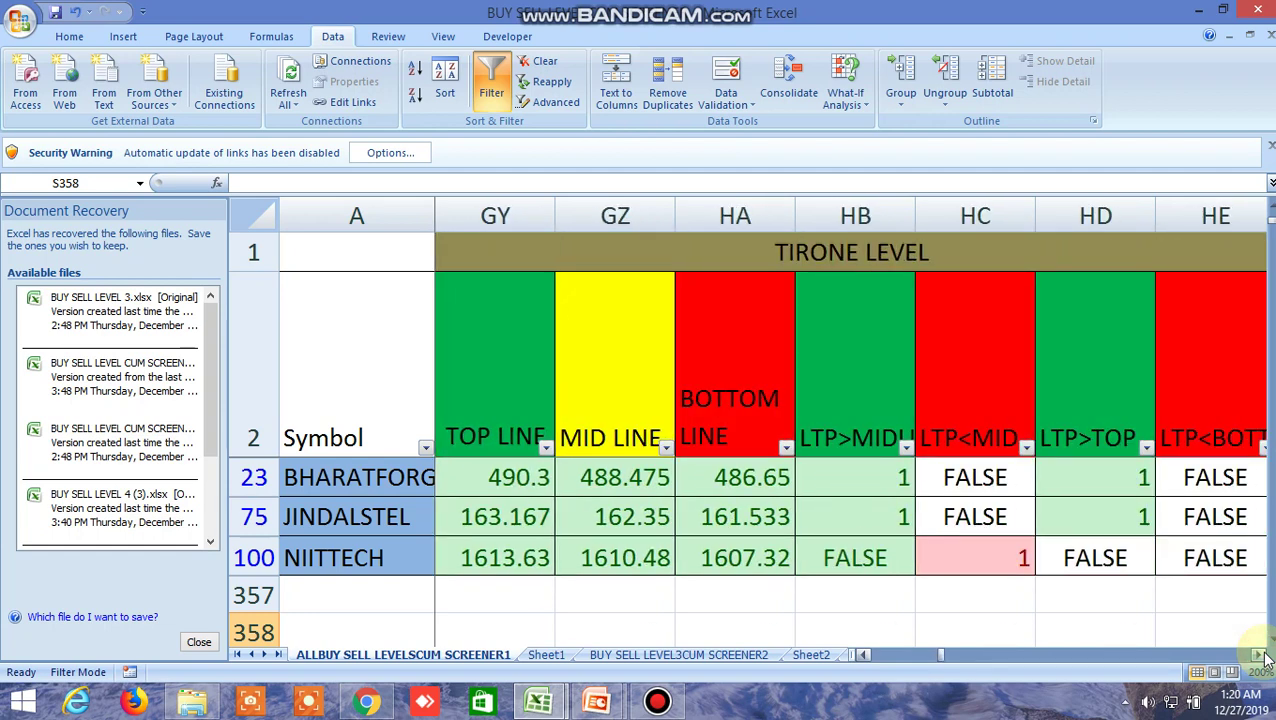
pyautogui.moveTo(1264, 660); pyautogui.dragTo(1265, 658)
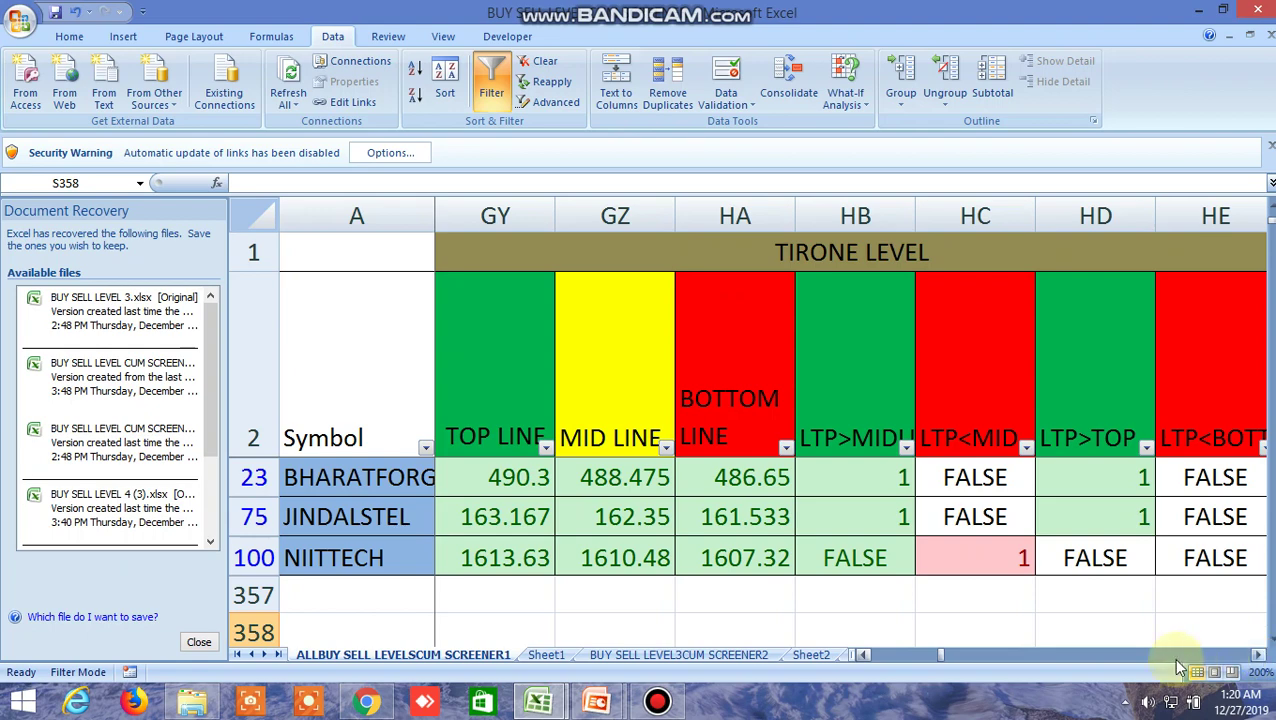
pyautogui.moveTo(944, 652); pyautogui.dragTo(838, 654)
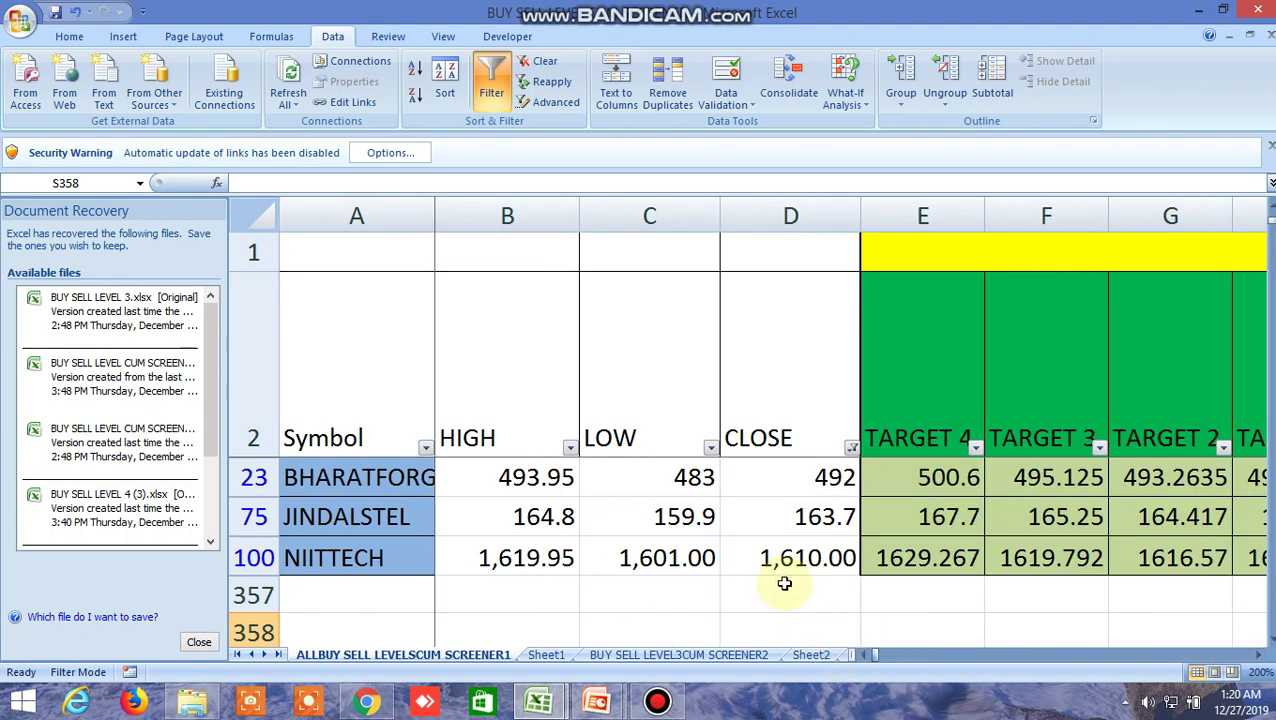
# Step: Remove the filter from the sheet and bring the NIFTY & BANKNIFTY section into view
pyautogui.click(490, 78)
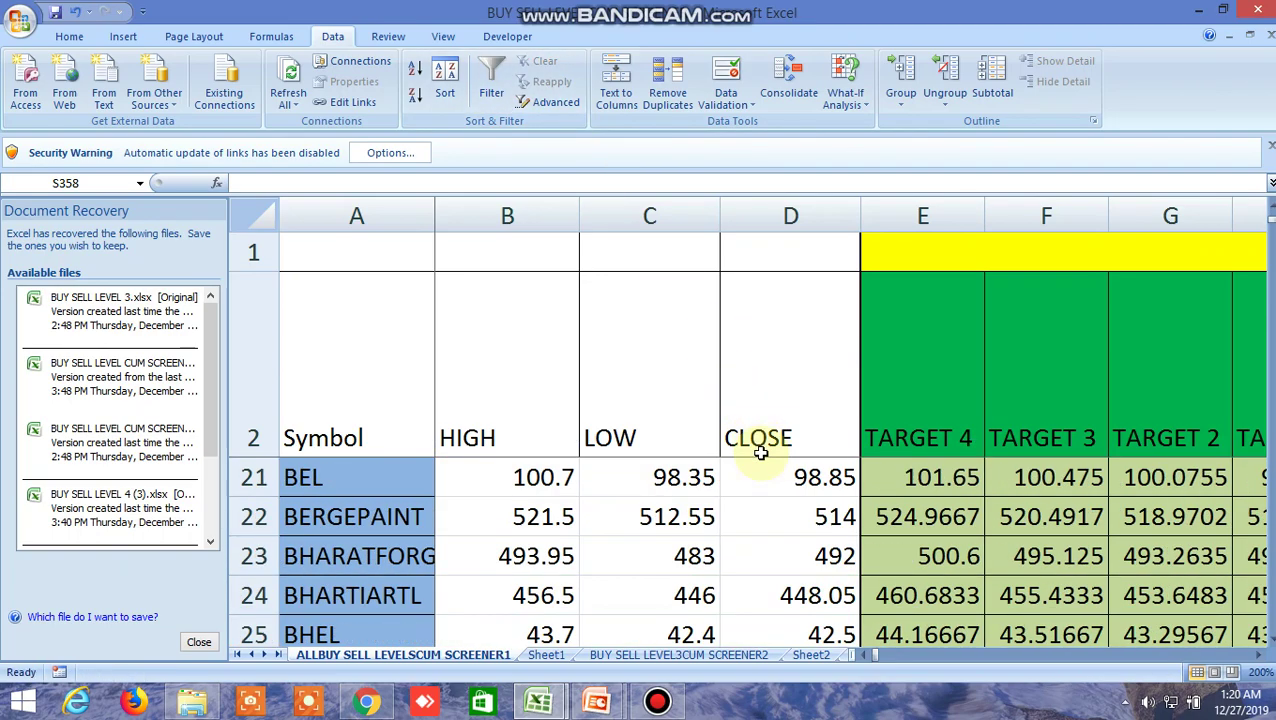
pyautogui.scroll(-20, 760, 452)
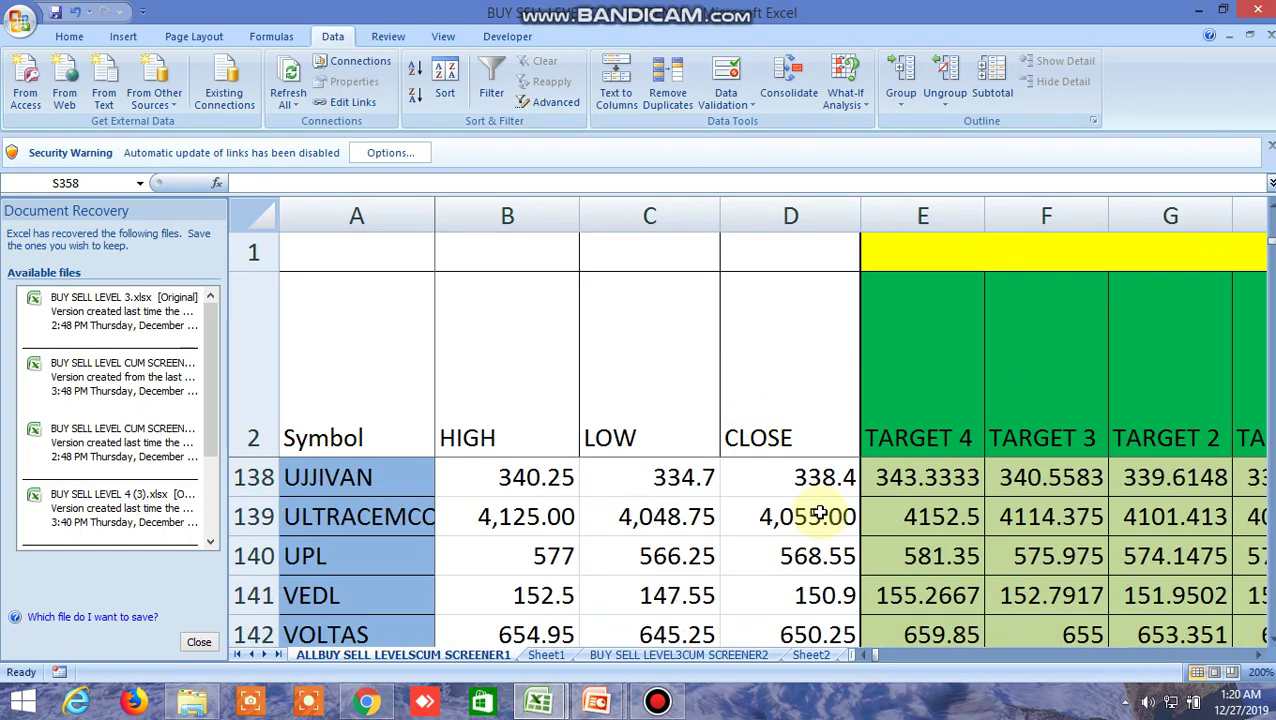
pyautogui.scroll(-7, 818, 513)
pyautogui.scroll(1, 820, 512)
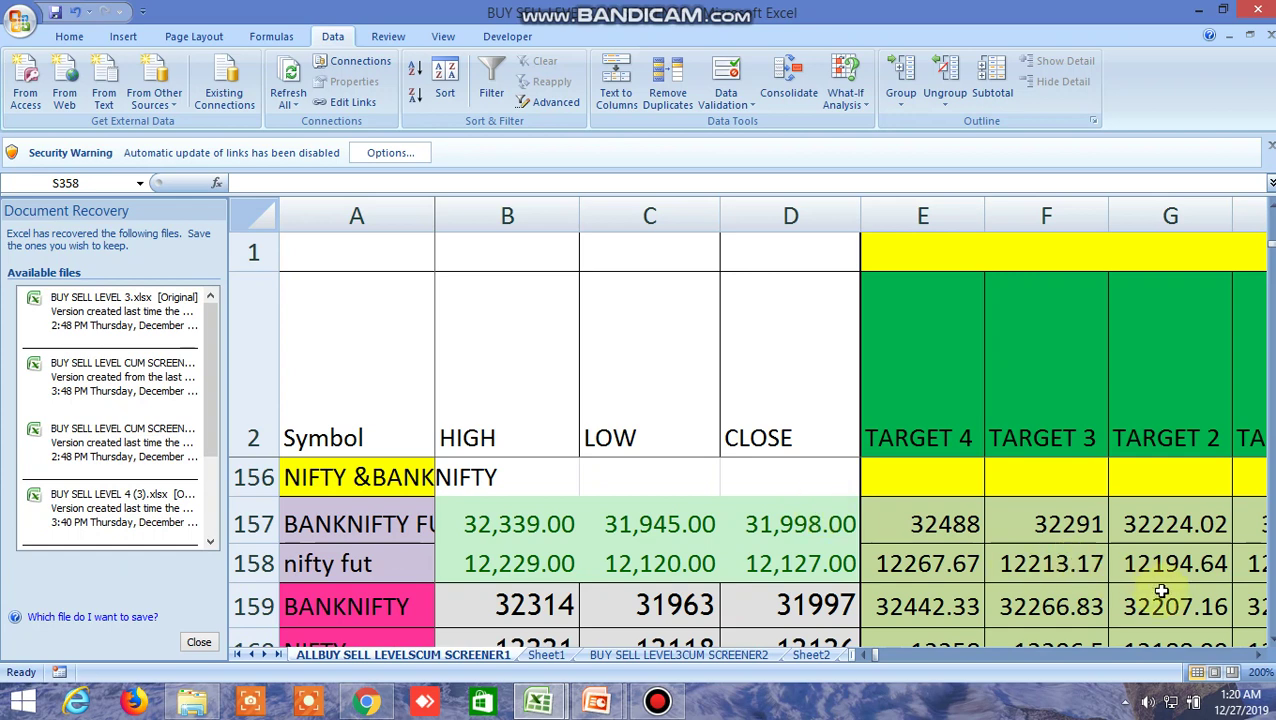
pyautogui.click(1268, 640)
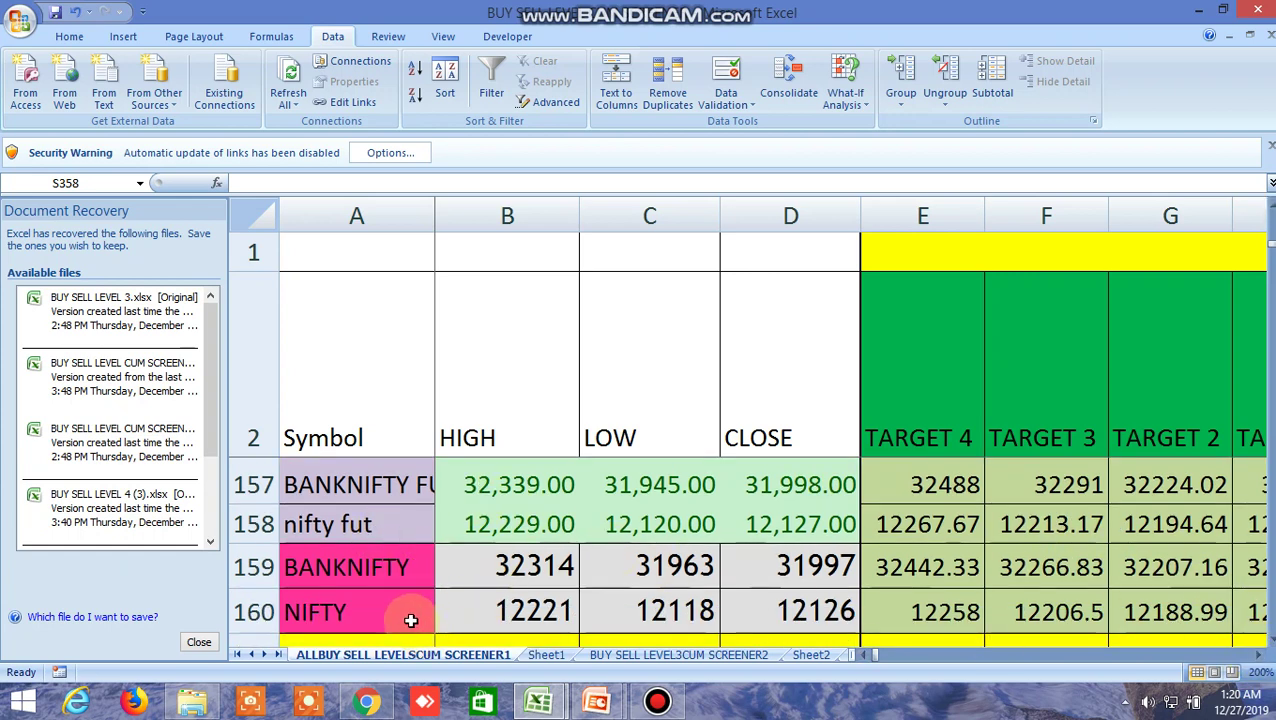
# Step: Review the BANKNIFTY and NIFTY futures and index rows across to the LINEAR REGRESSION and TREND columns, and return to the first columns
pyautogui.click(1259, 655)
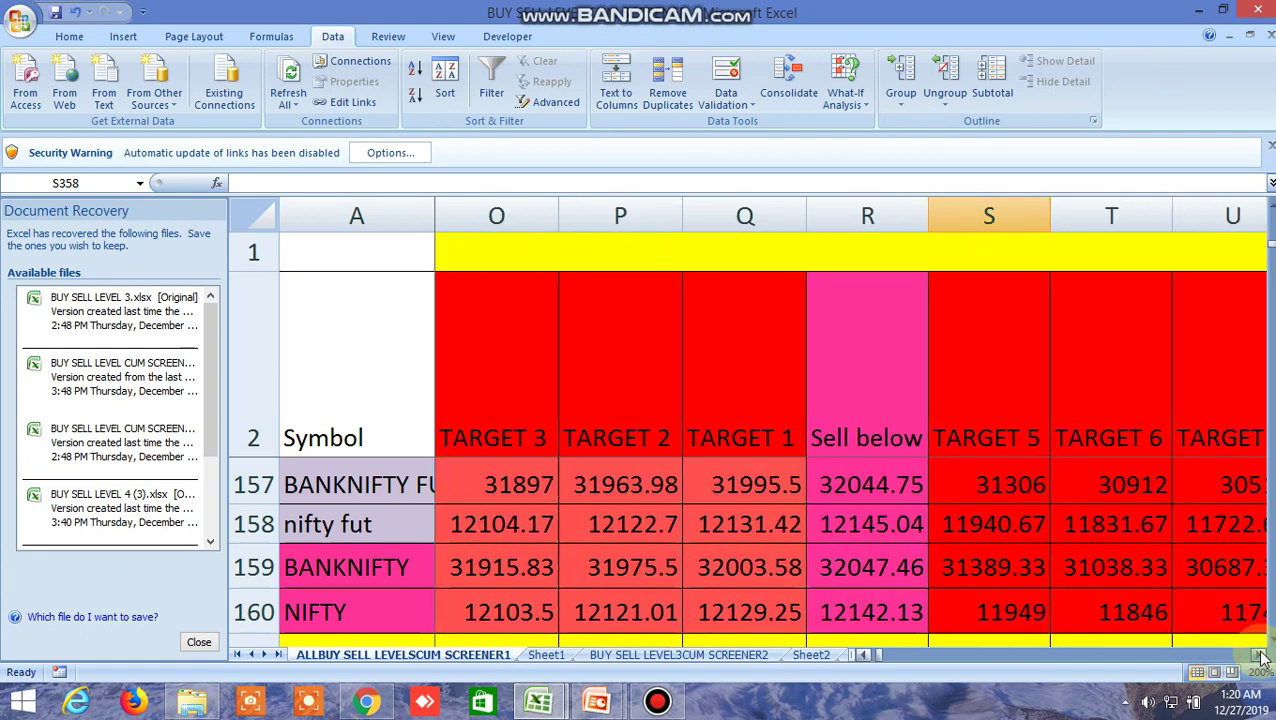
pyautogui.moveTo(1259, 655); pyautogui.dragTo(1259, 655)
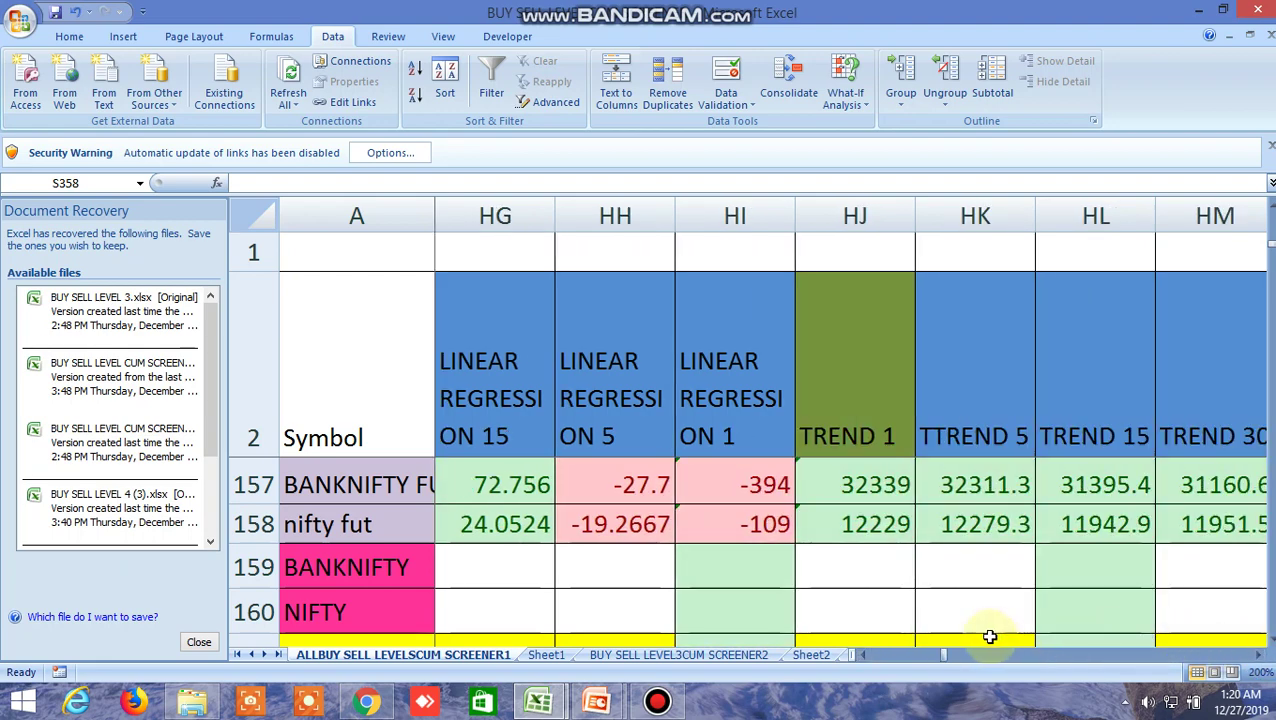
pyautogui.moveTo(940, 655); pyautogui.dragTo(860, 653)
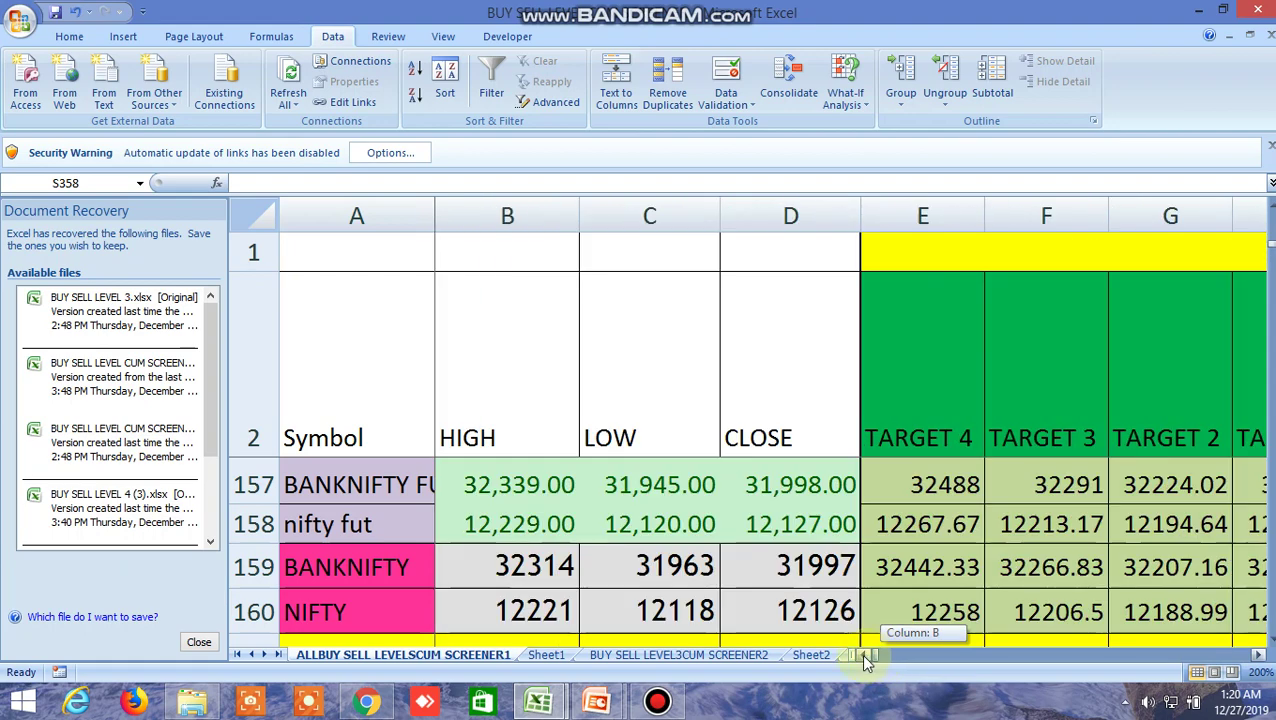
# Step: Review the commodity rows from CRUDEOIL to LEAD across to the LINEAR REGRESSION columns, and return to the HIGH, LOW and CLOSE columns
pyautogui.scroll(2, 822, 562)
pyautogui.scroll(2, 845, 561)
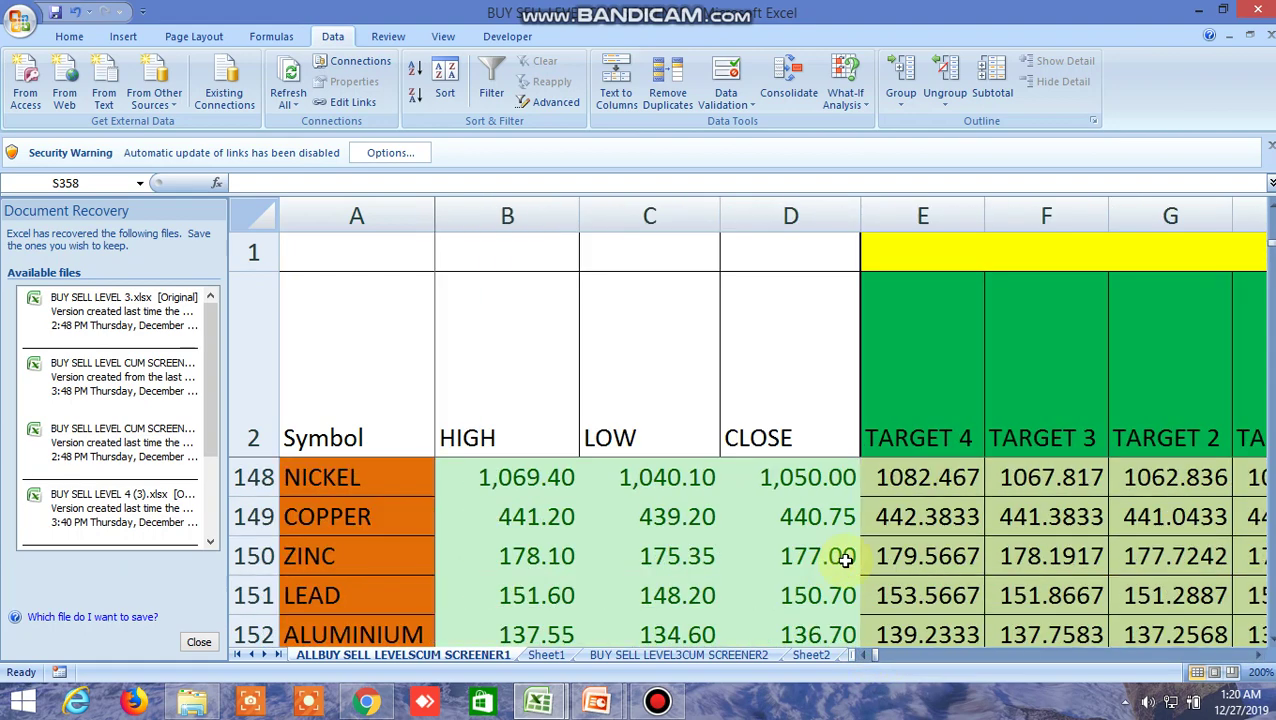
pyautogui.click(1271, 641)
pyautogui.click(1271, 641)
pyautogui.moveTo(1266, 656); pyautogui.dragTo(1264, 662)
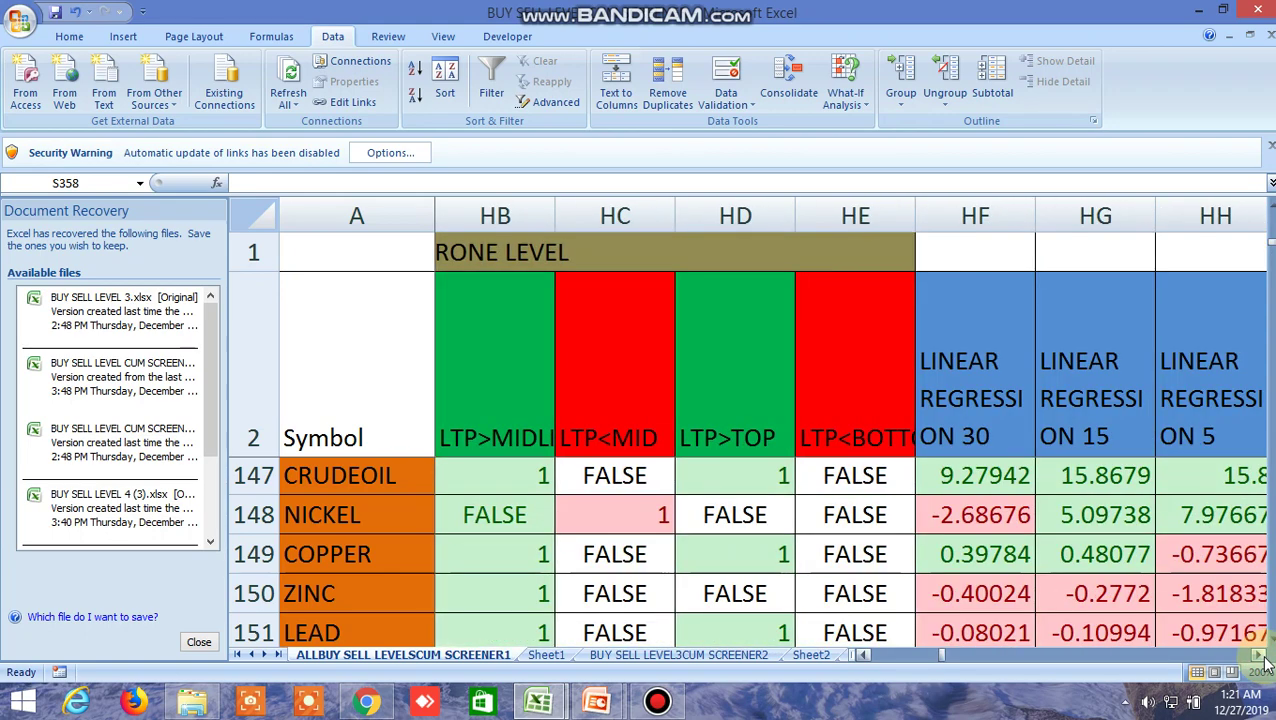
pyautogui.moveTo(941, 651); pyautogui.dragTo(846, 655)
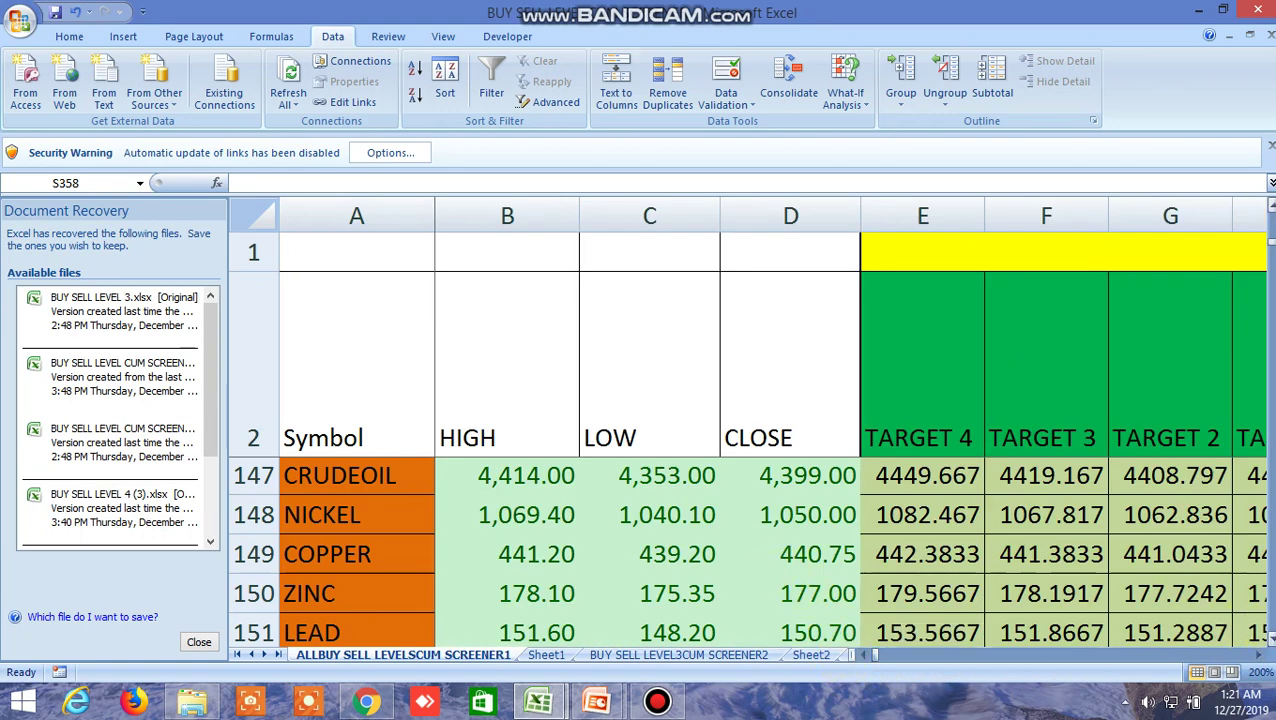
# Step: Examine the PIVOT POINT and BOLLINGERBAND columns for the commodity rows from LEAD to NATURAL GAS
pyautogui.moveTo(1271, 645); pyautogui.dragTo(1264, 662)
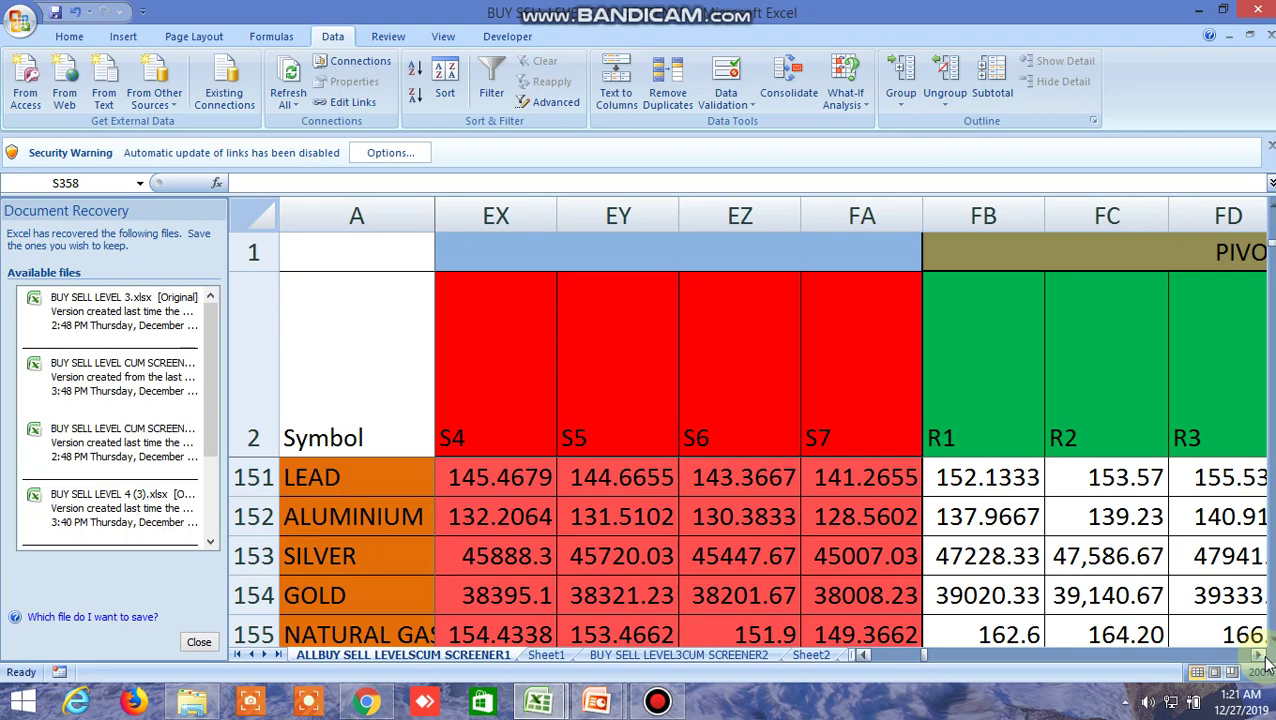
pyautogui.click(1260, 655)
pyautogui.click(1260, 655)
pyautogui.click(1260, 655)
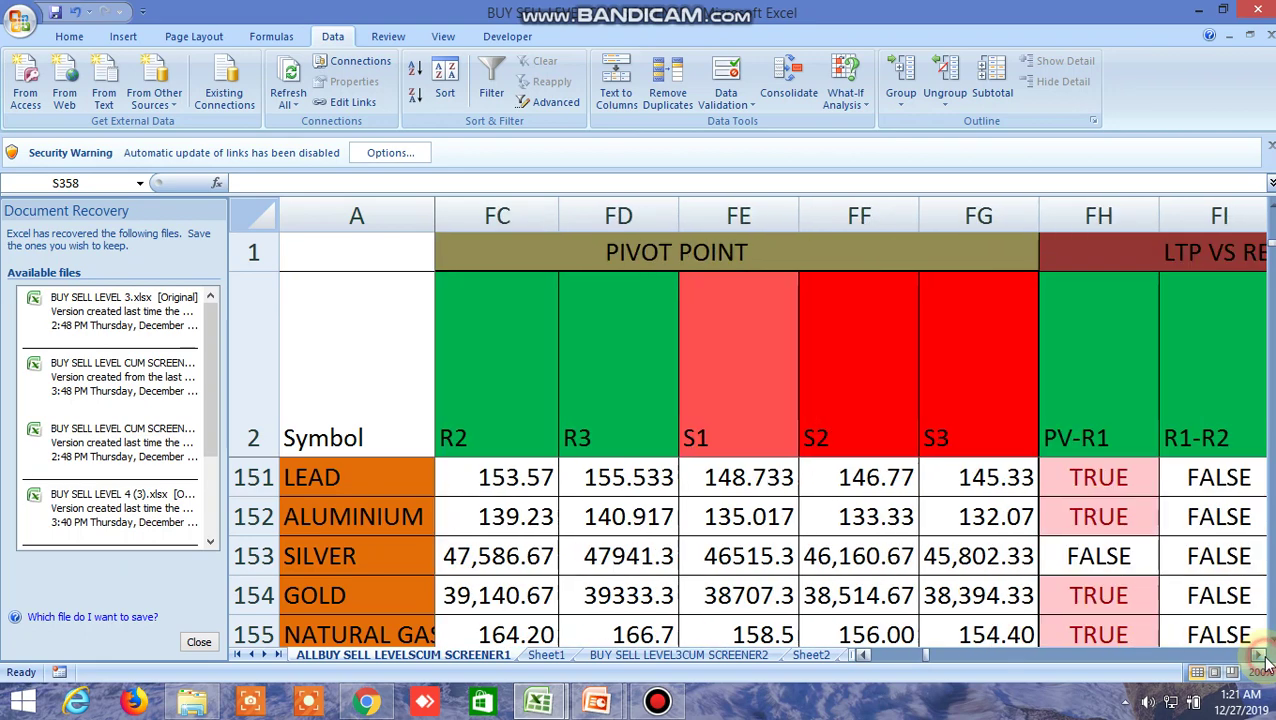
pyautogui.click(1260, 655)
pyautogui.click(1260, 655)
pyautogui.click(1260, 655)
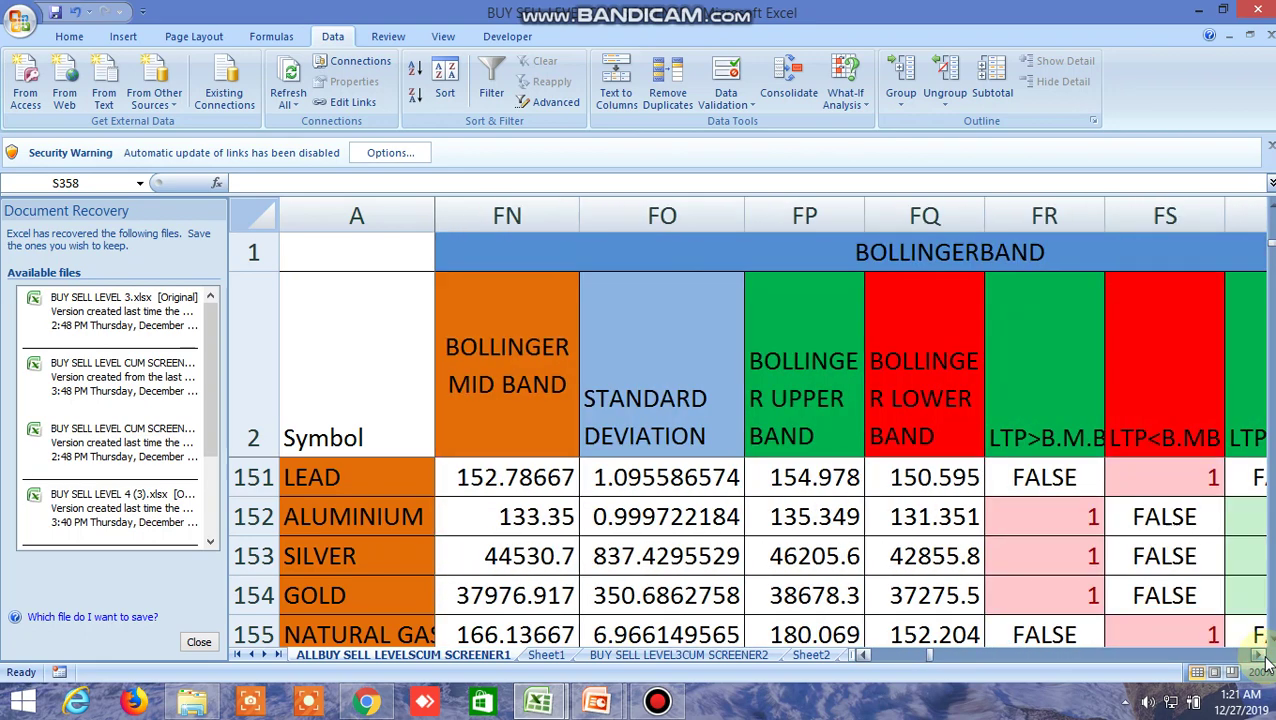
# Step: Examine the ICHIMOKU CLOUD, BULLISH/BEARISH and TIRONE LEVEL columns for the LEAD to NATURAL GAS rows
pyautogui.click(1260, 655)
pyautogui.click(1260, 655)
pyautogui.click(1260, 655)
pyautogui.click(1260, 655)
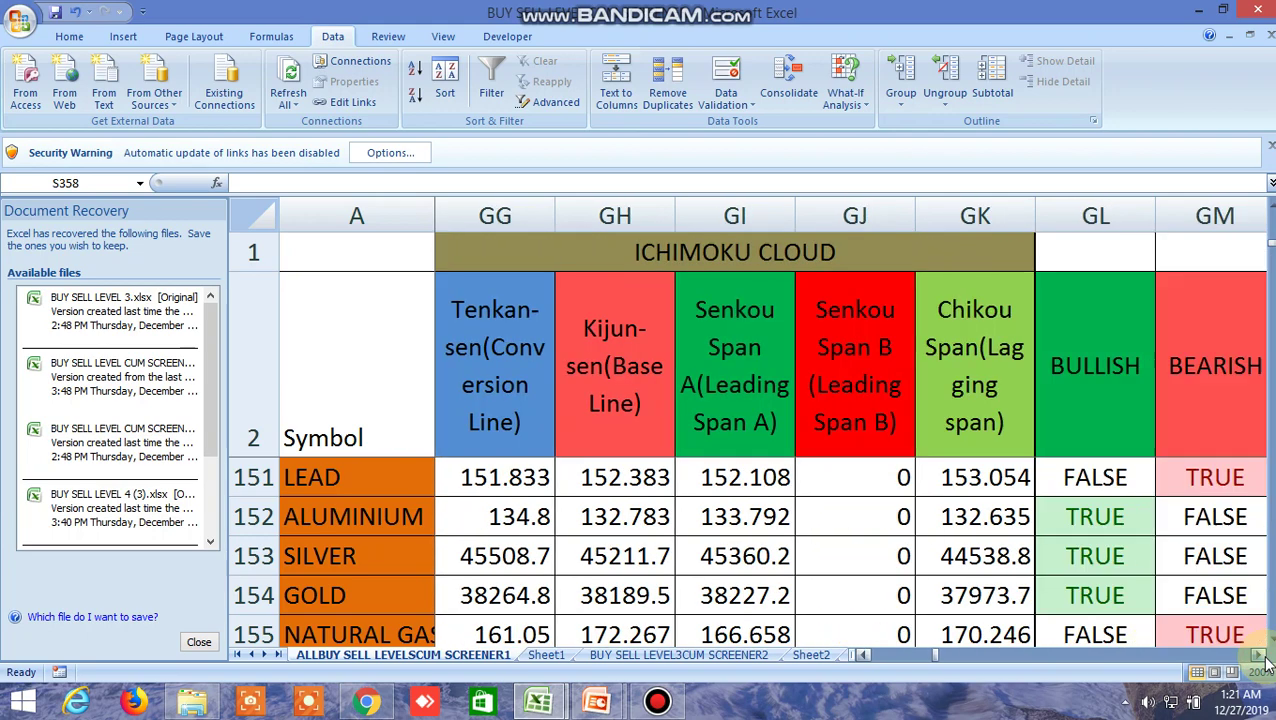
pyautogui.click(1260, 655)
pyautogui.click(1260, 655)
pyautogui.click(1260, 655)
pyautogui.click(1260, 655)
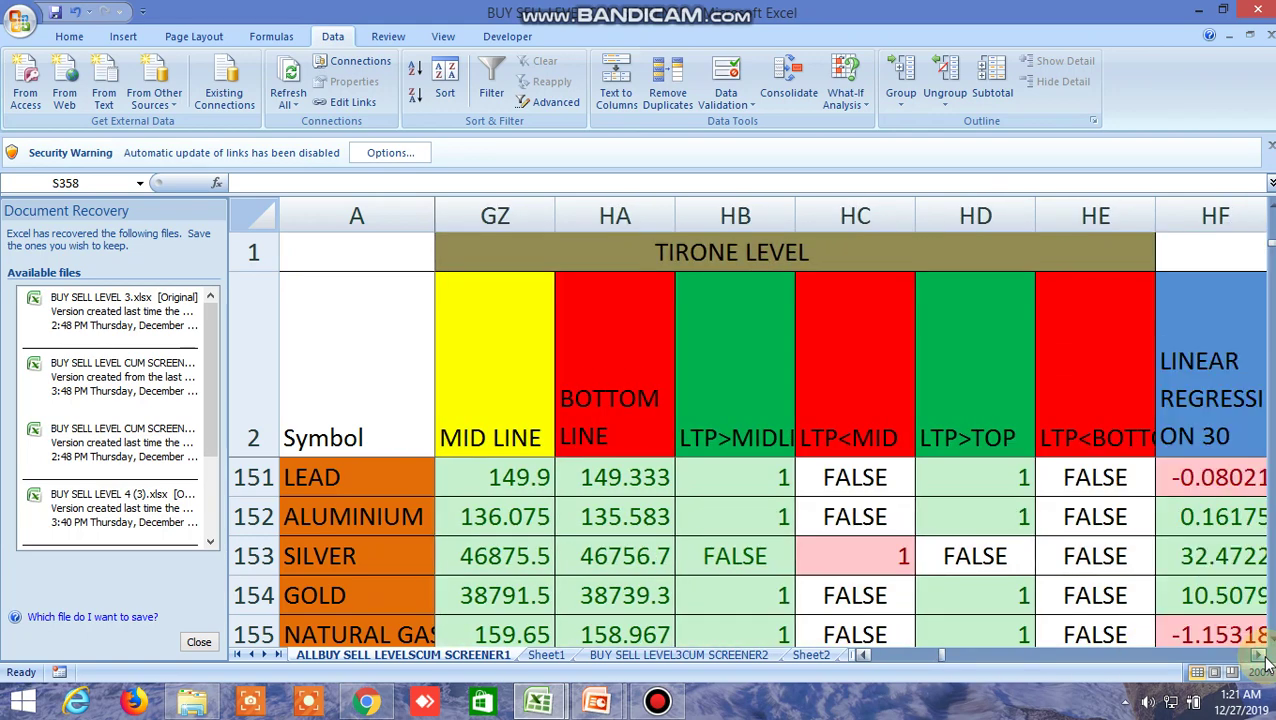
# Step: Review the stock rows from BPCL to ITC, checking the HIGH, LOW, CLOSE, Sell below and target columns
pyautogui.moveTo(940, 655); pyautogui.dragTo(864, 656)
pyautogui.scroll(-17, 686, 598)
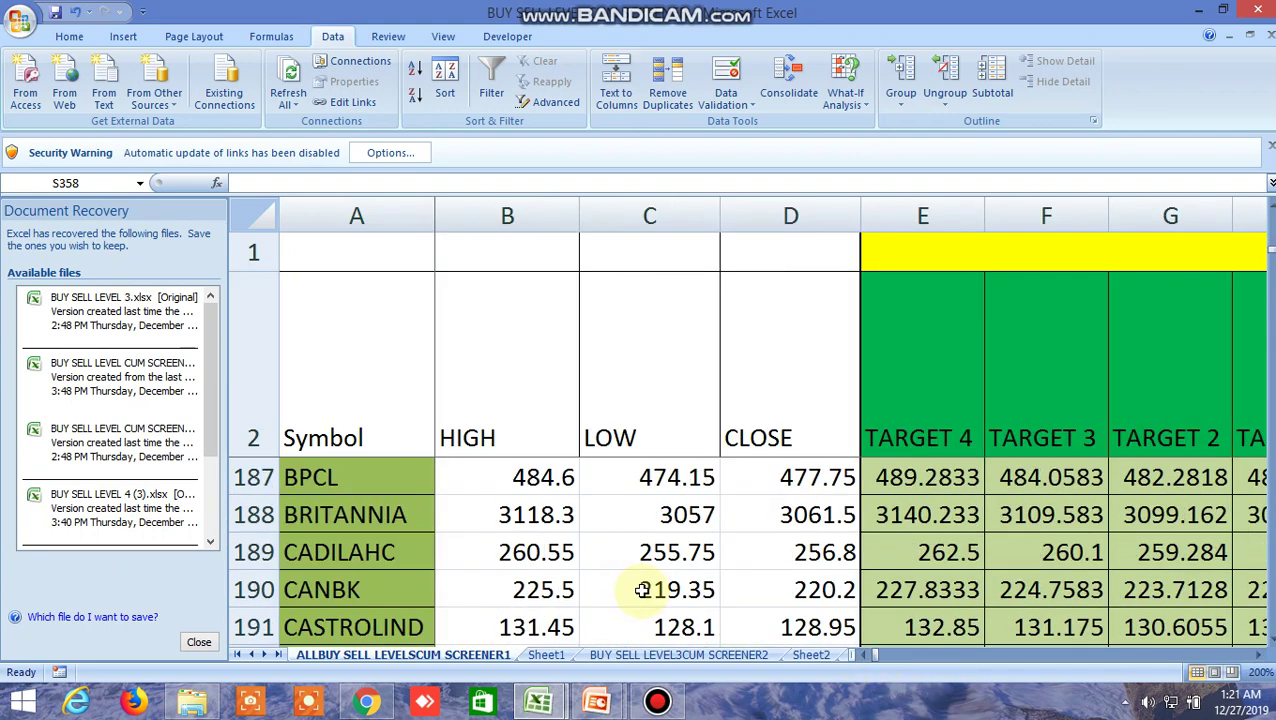
pyautogui.scroll(-4, 822, 617)
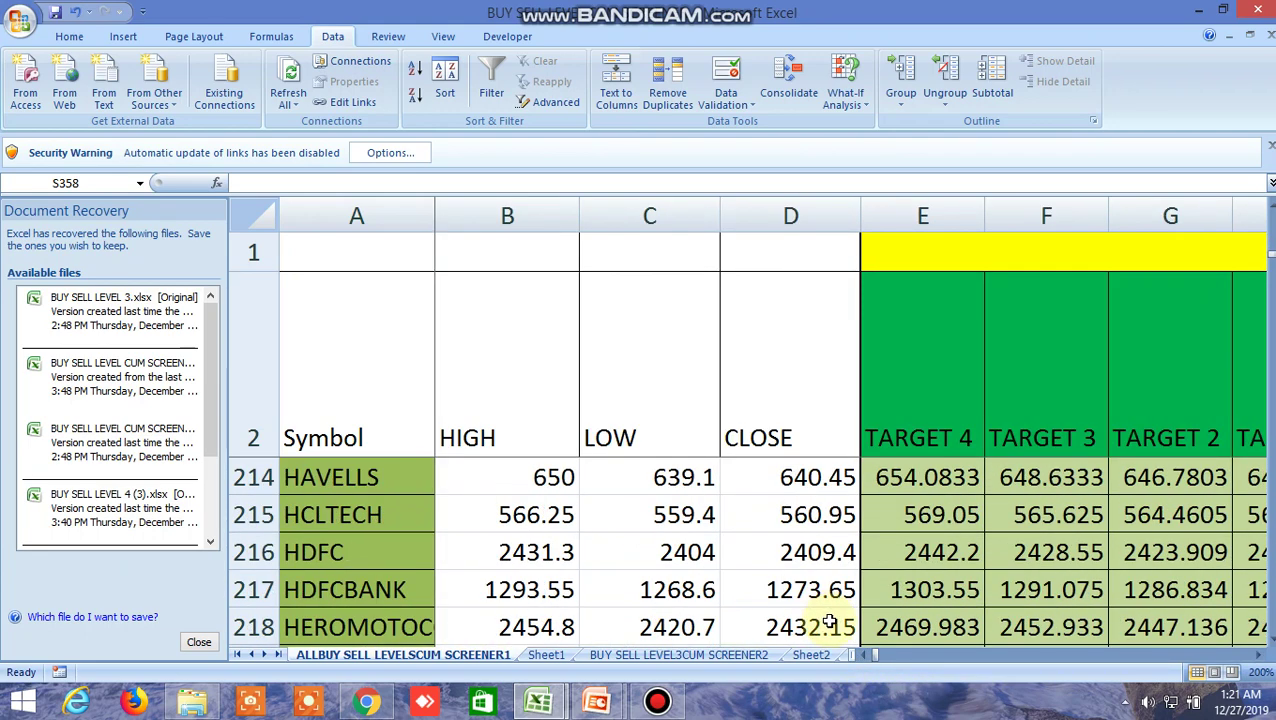
pyautogui.moveTo(1259, 657); pyautogui.dragTo(1259, 657)
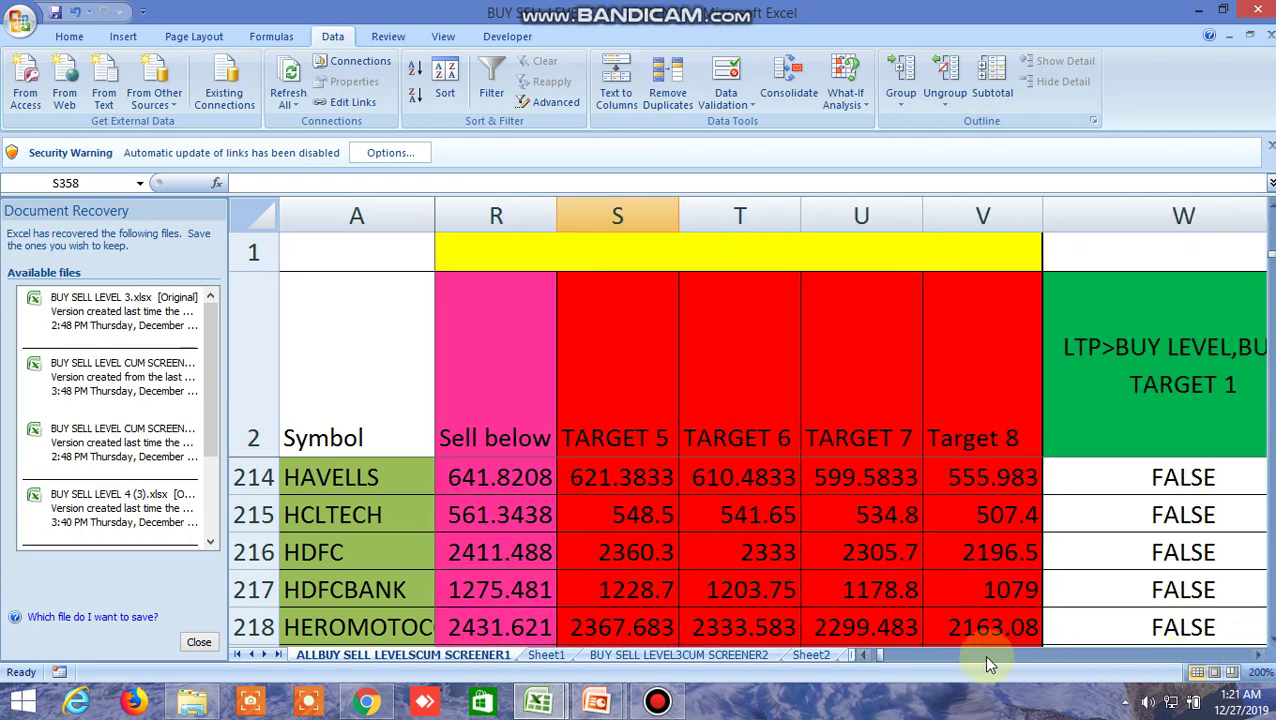
pyautogui.moveTo(885, 657); pyautogui.dragTo(866, 657)
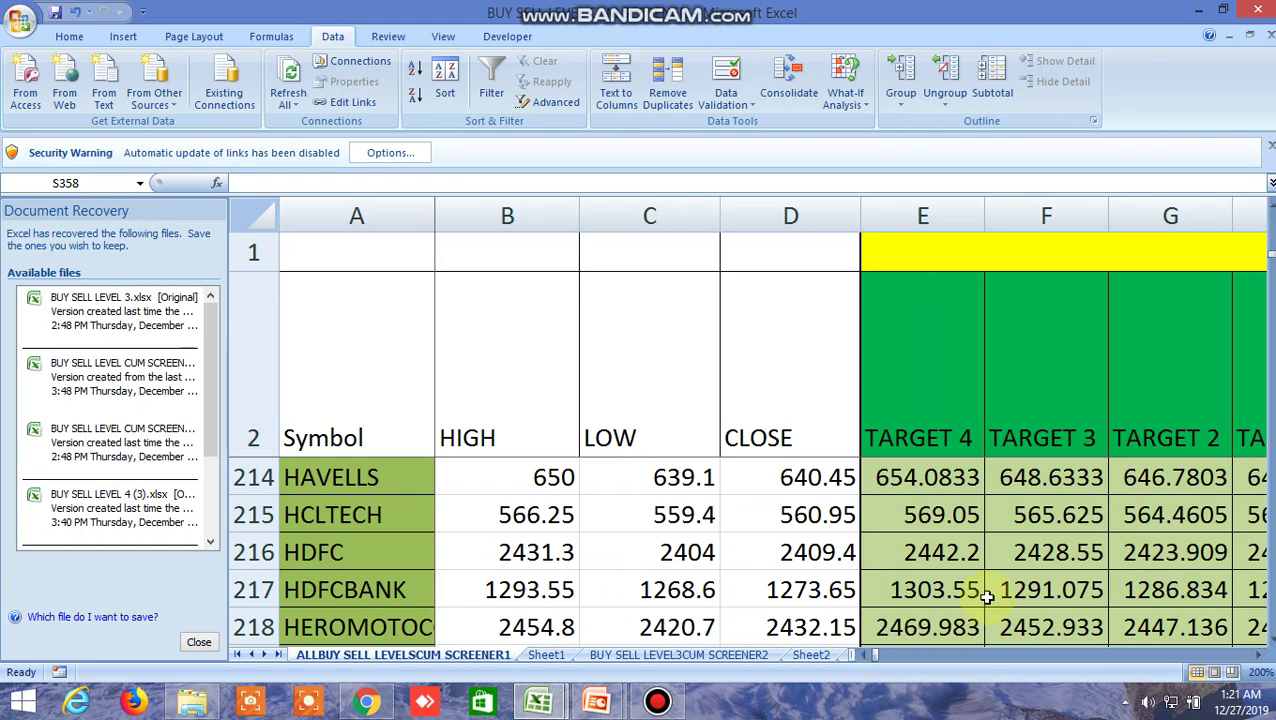
pyautogui.scroll(-5, 900, 592)
pyautogui.moveTo(1261, 659); pyautogui.dragTo(1261, 659)
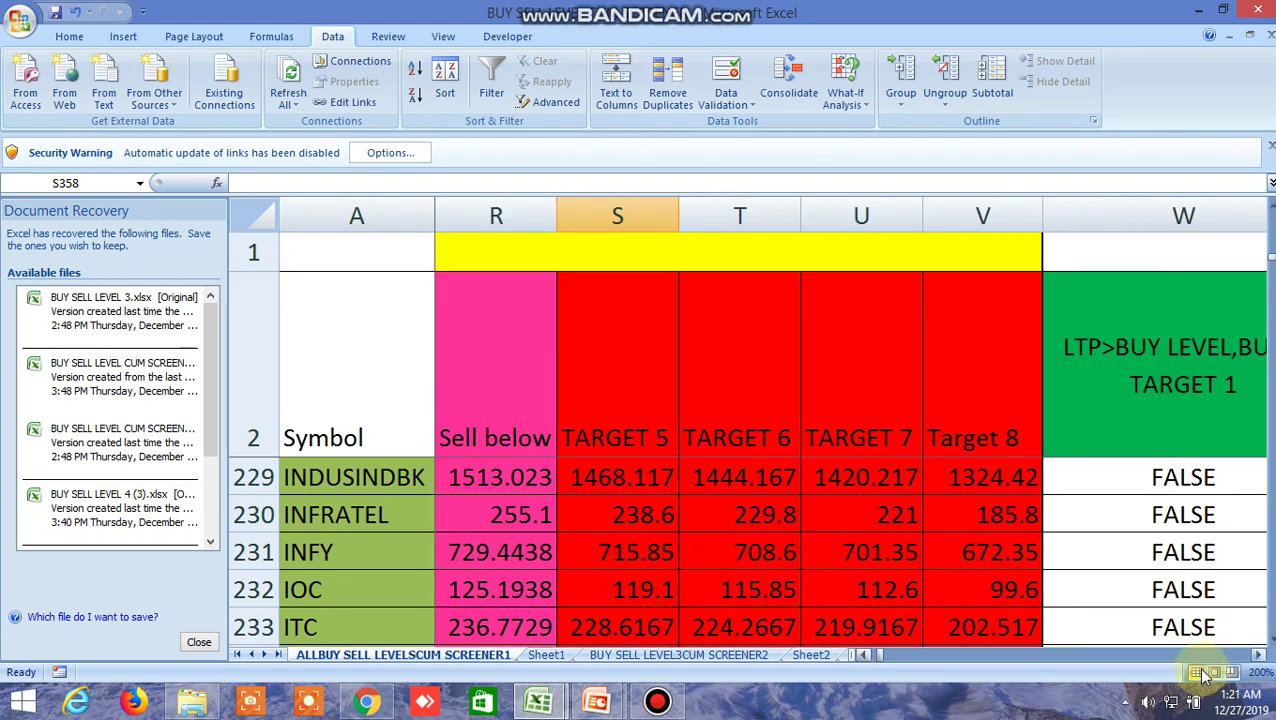
# Step: Open the INSIDE THE BAR WITH NR7 sheet and bring its INSIDE THE BAR columns into view
pyautogui.click(814, 656)
pyautogui.click(815, 655)
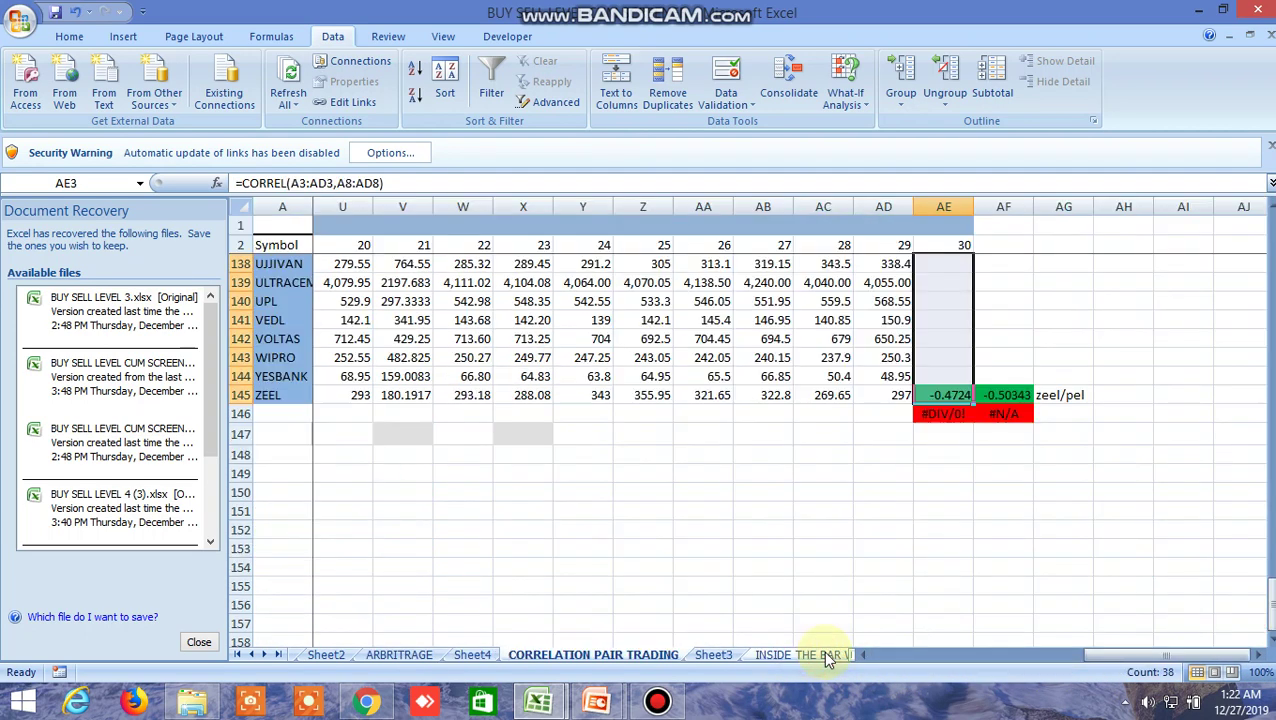
pyautogui.click(818, 655)
pyautogui.moveTo(924, 653); pyautogui.dragTo(1083, 650)
# Step: Point out the INSIDE THE BAR heading and its 1 DAY, 2 DAY and NR7 subheadings by selecting each cell
pyautogui.click(853, 266)
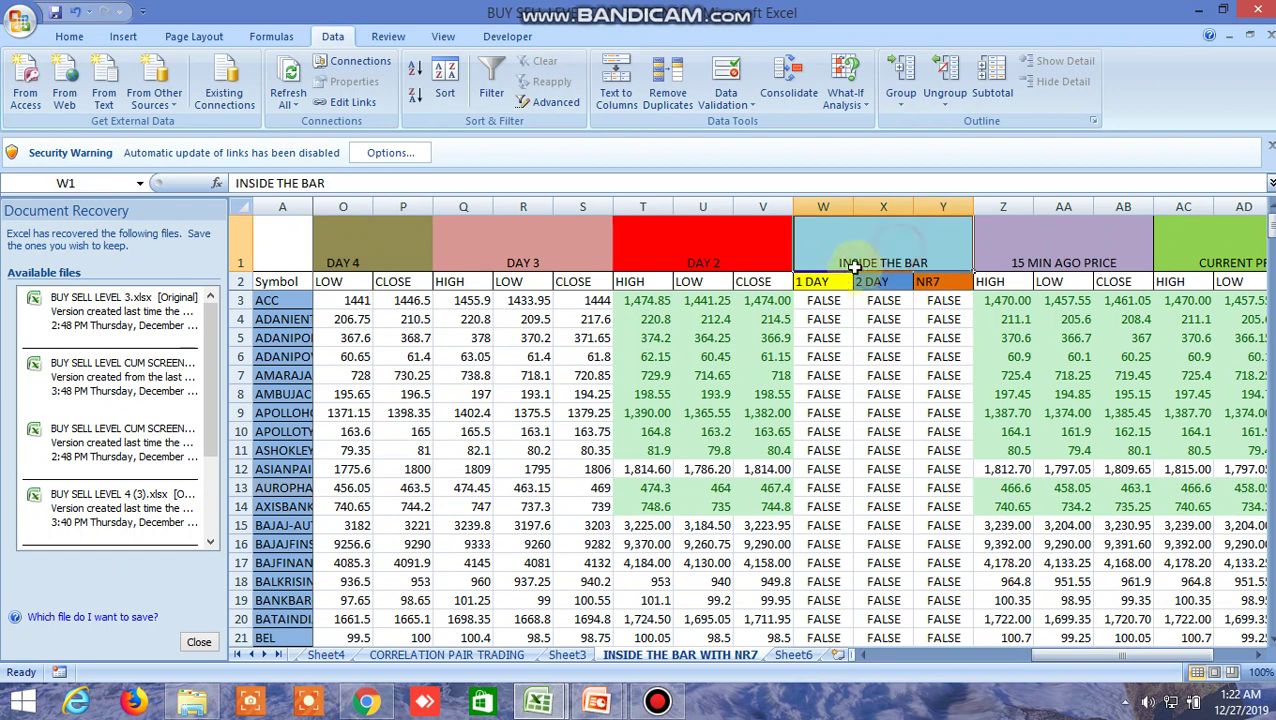
pyautogui.click(822, 283)
pyautogui.click(875, 283)
pyautogui.click(930, 283)
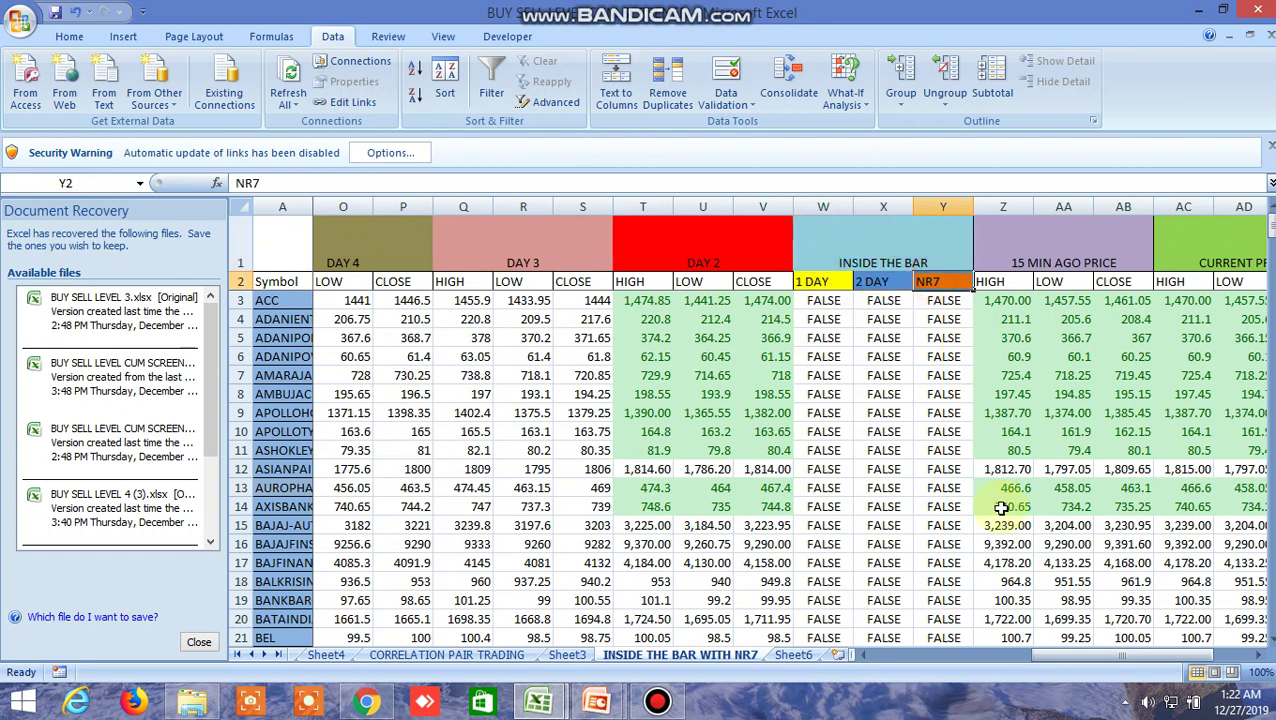
# Step: Examine the INSIDE THE BAR columns for the ACC to CONCOR rows, inspecting BPCL's 1 DAY formula and CHOLAFIN's 2 DAY formula
pyautogui.moveTo(1060, 656)
pyautogui.mouseDown()
pyautogui.moveTo(1130, 660)
pyautogui.moveTo(1066, 657)
pyautogui.mouseUp()
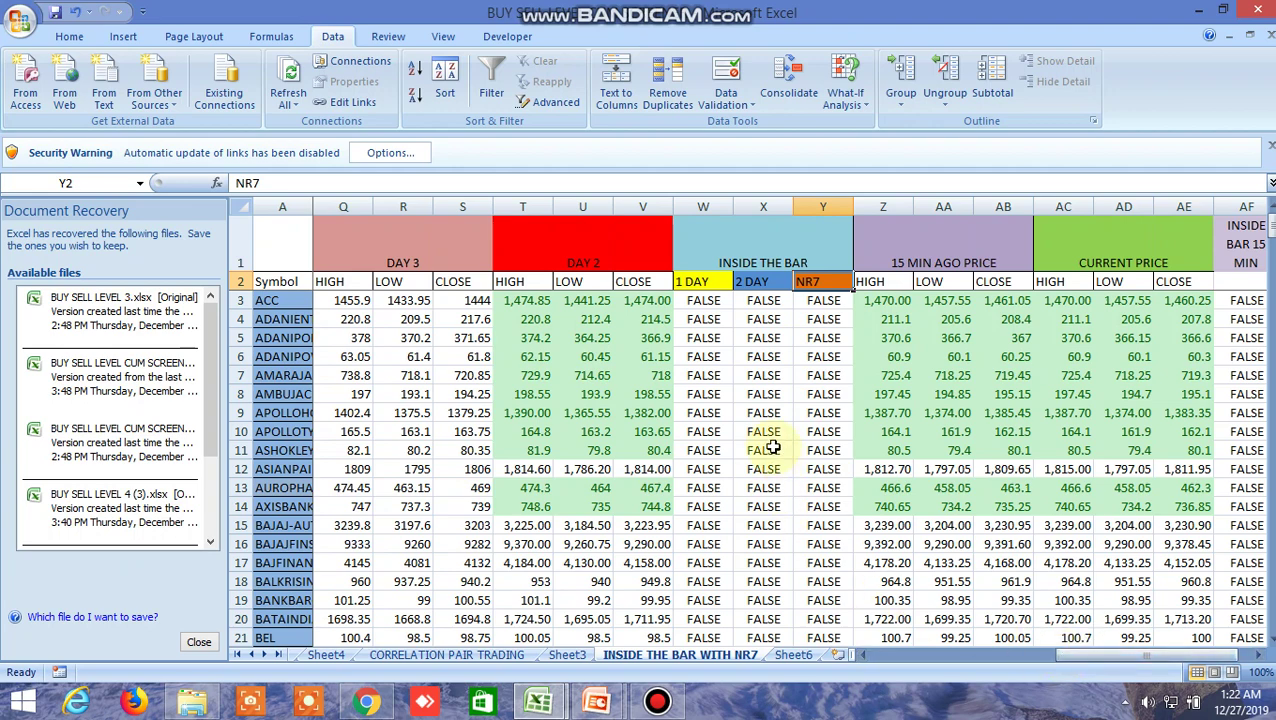
pyautogui.scroll(-2, 770, 445)
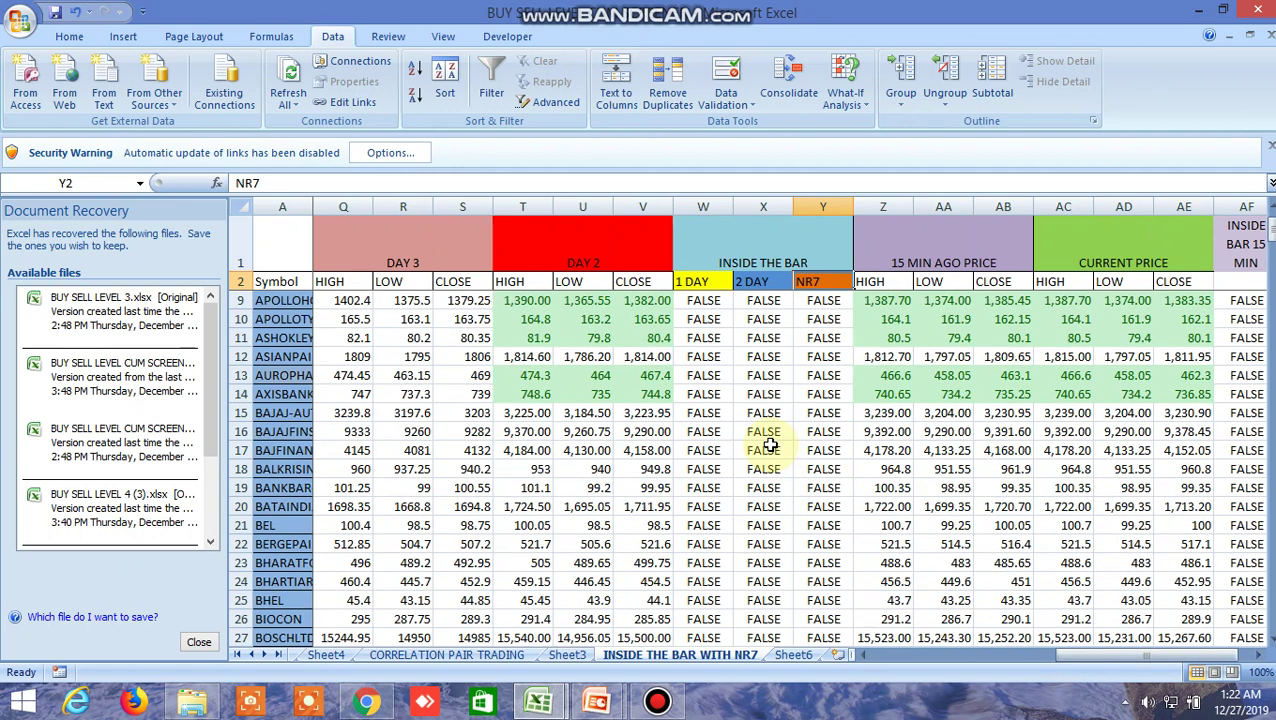
pyautogui.scroll(2, 770, 445)
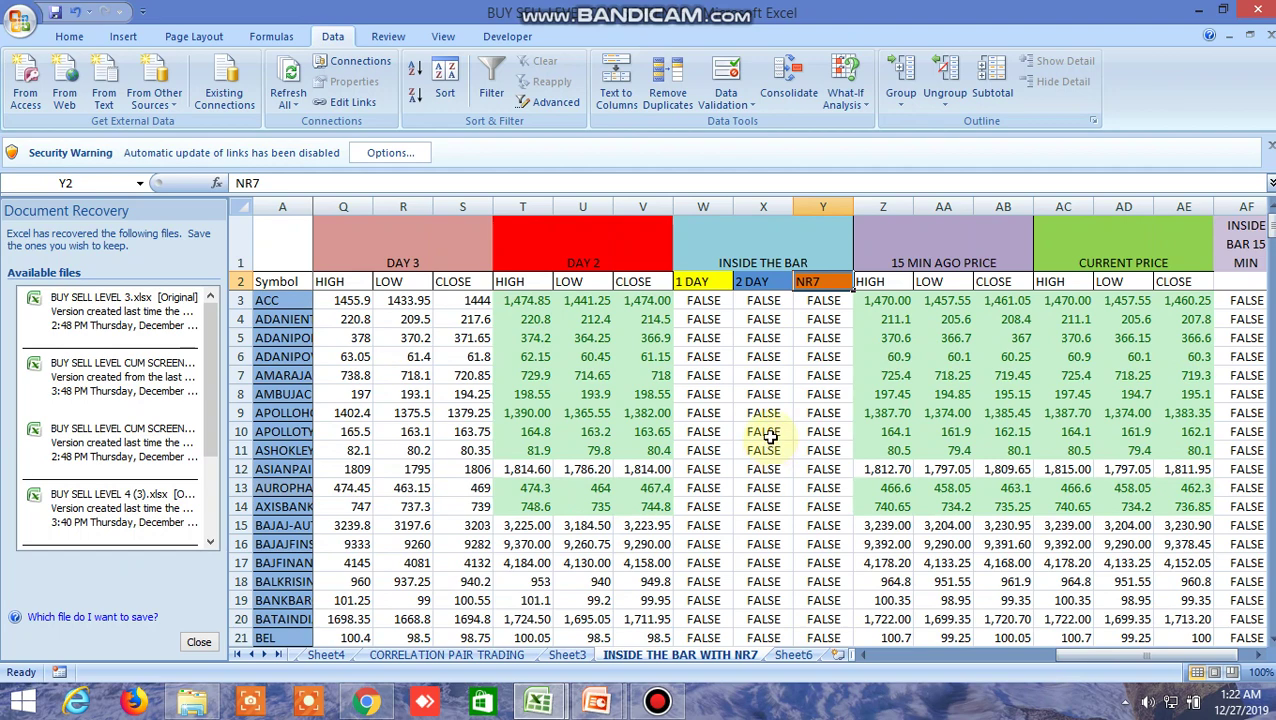
pyautogui.scroll(-2, 770, 437)
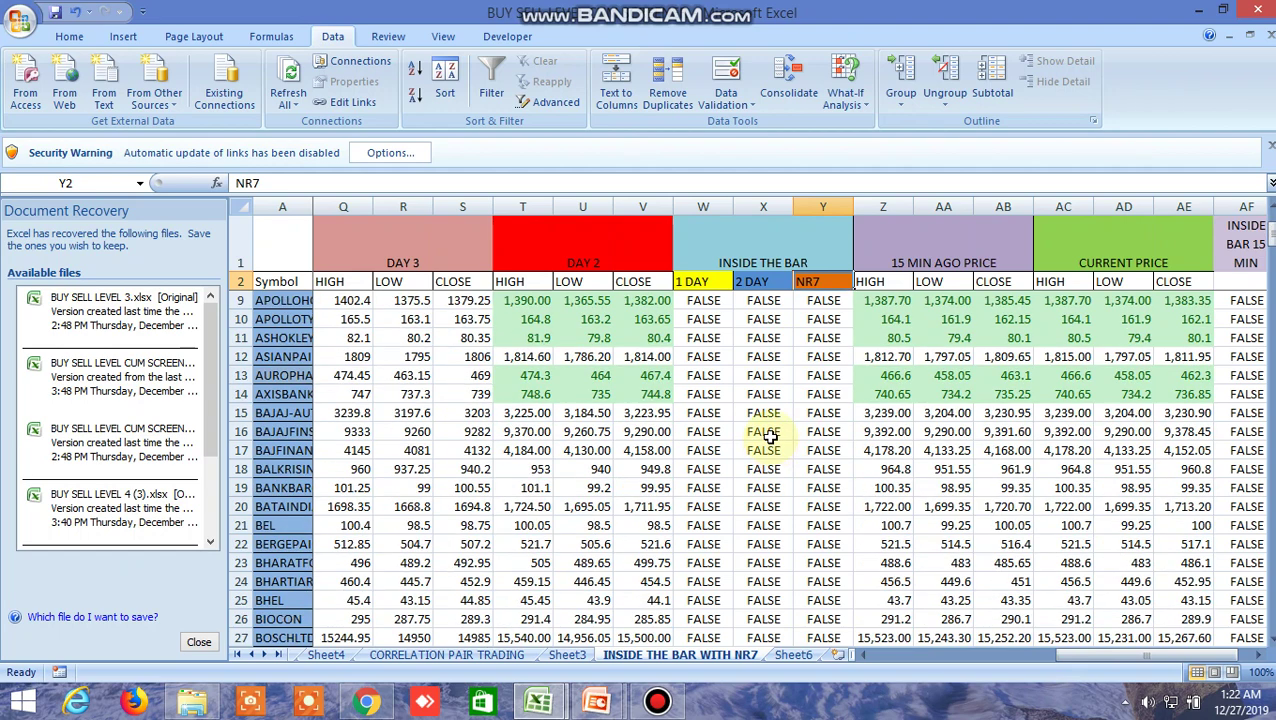
pyautogui.scroll(-4, 770, 437)
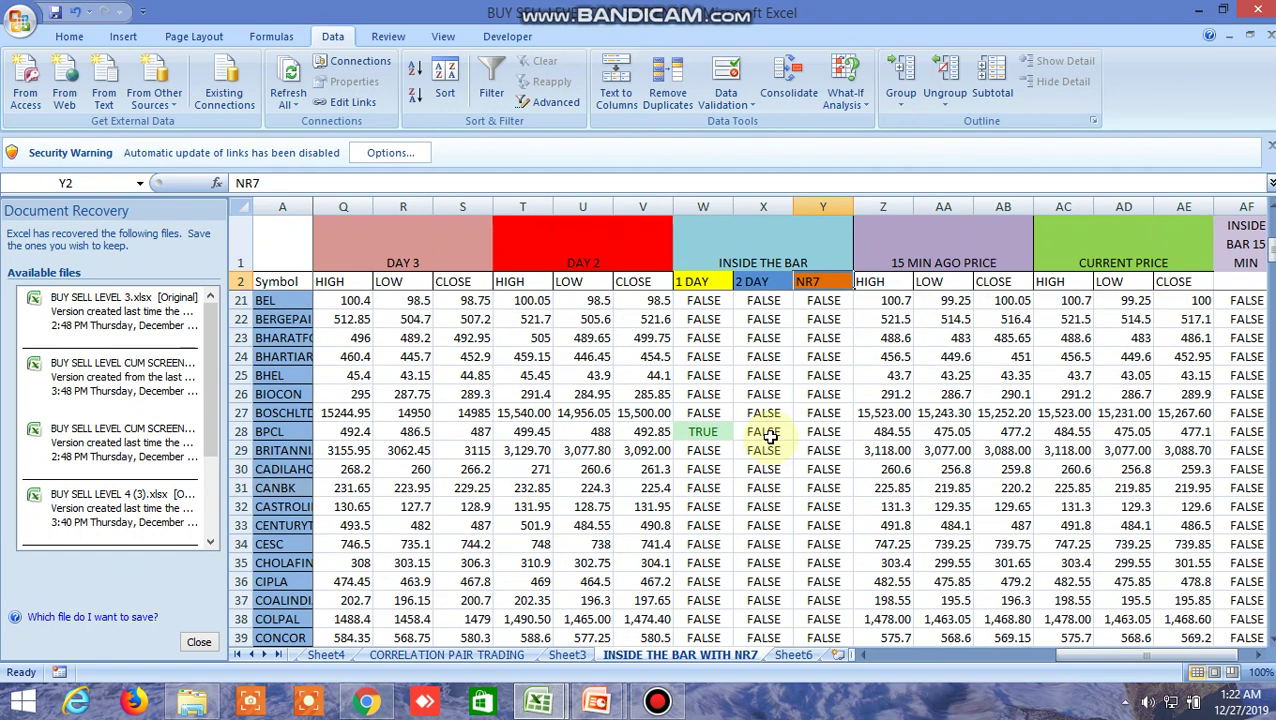
pyautogui.click(716, 433)
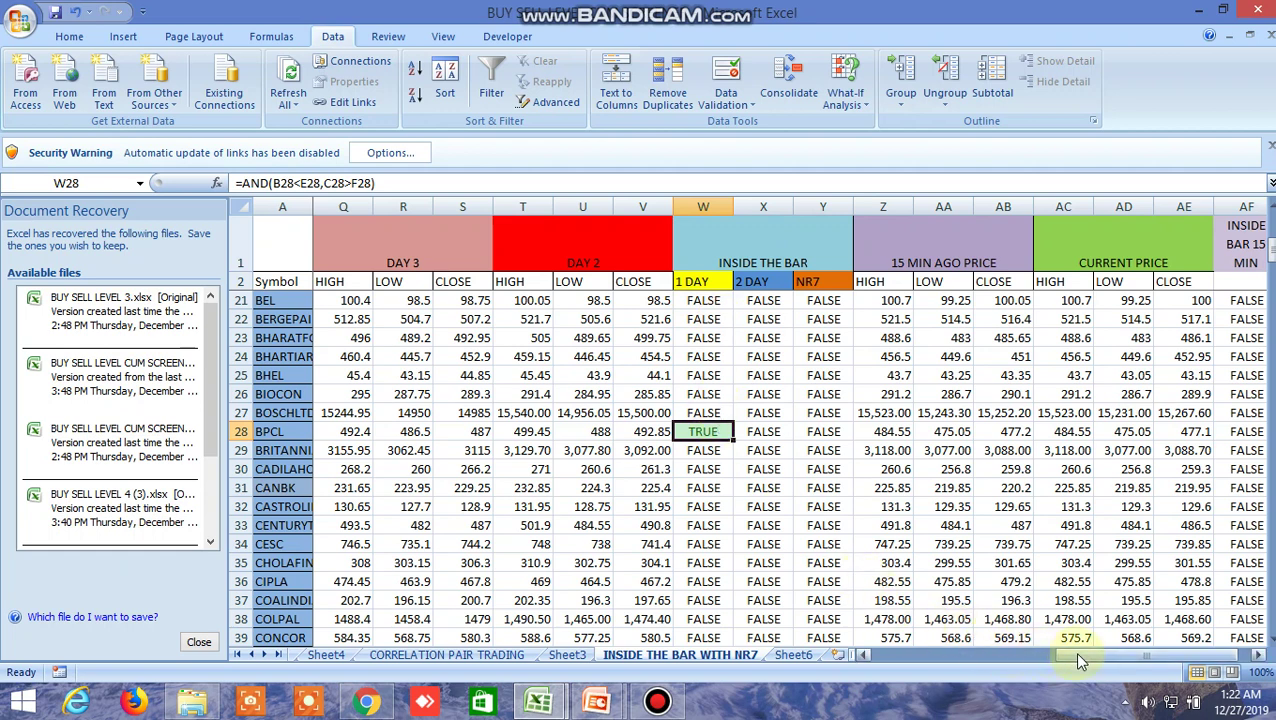
pyautogui.click(745, 561)
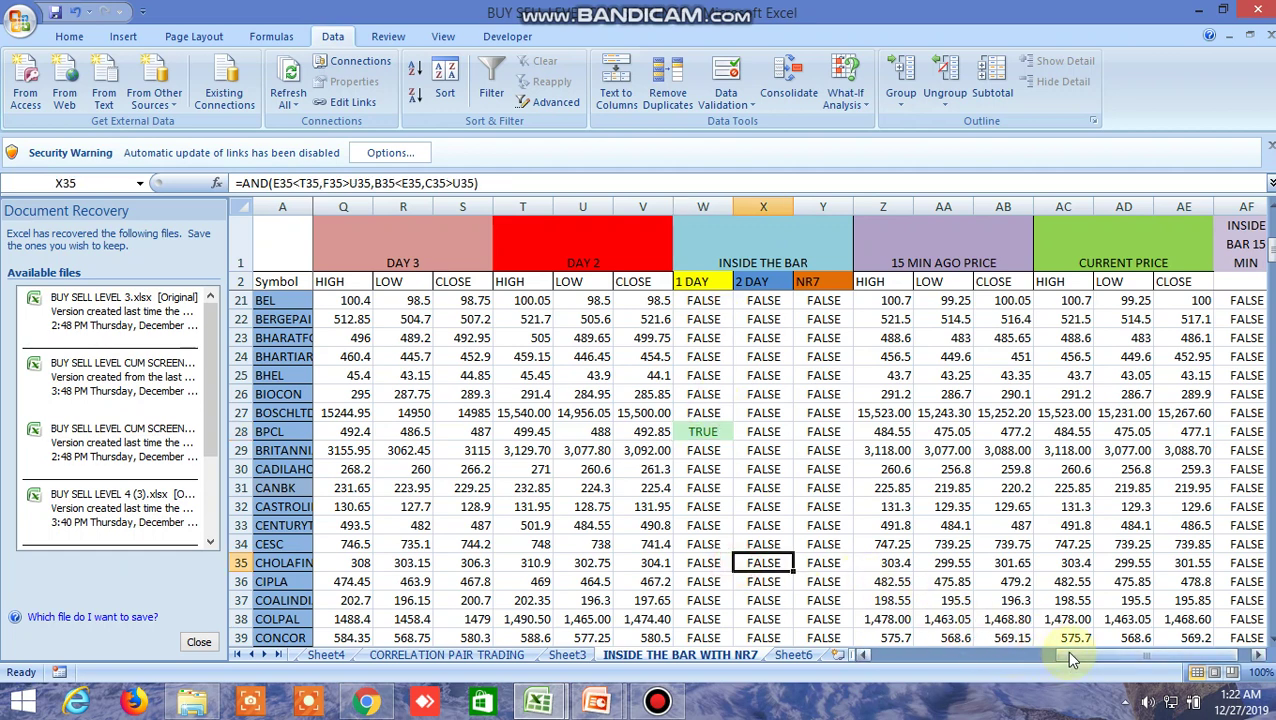
# Step: Compare BPCL's DAY 1 HIGH, LOW and CLOSE cells with its CURRENT DAY prices by selecting them in turn
pyautogui.moveTo(1066, 652); pyautogui.dragTo(872, 658)
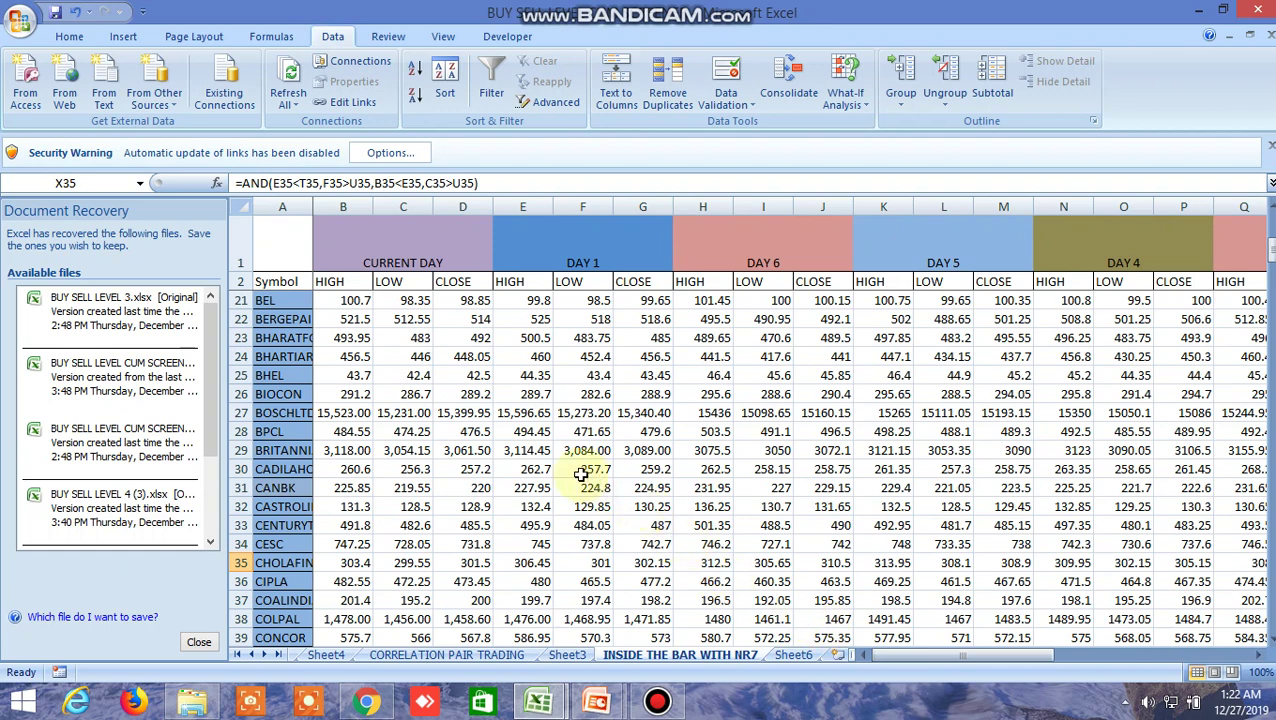
pyautogui.click(522, 434)
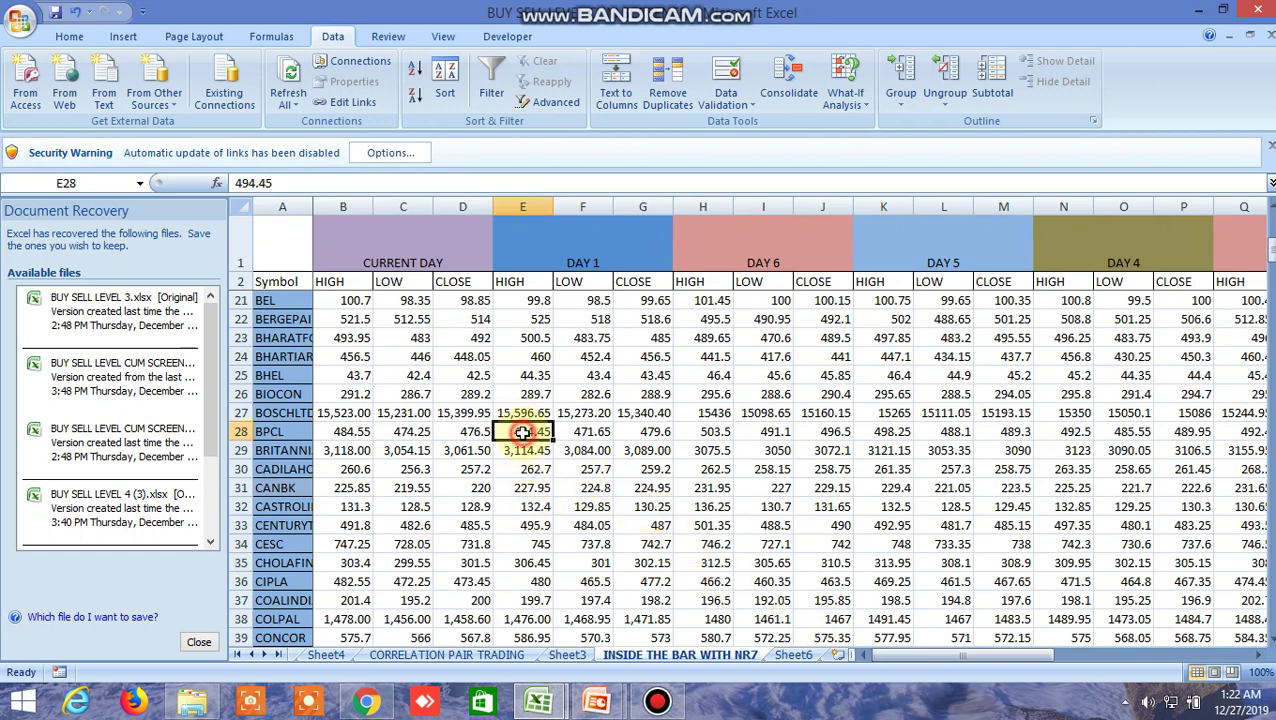
pyautogui.click(591, 430)
pyautogui.click(637, 432)
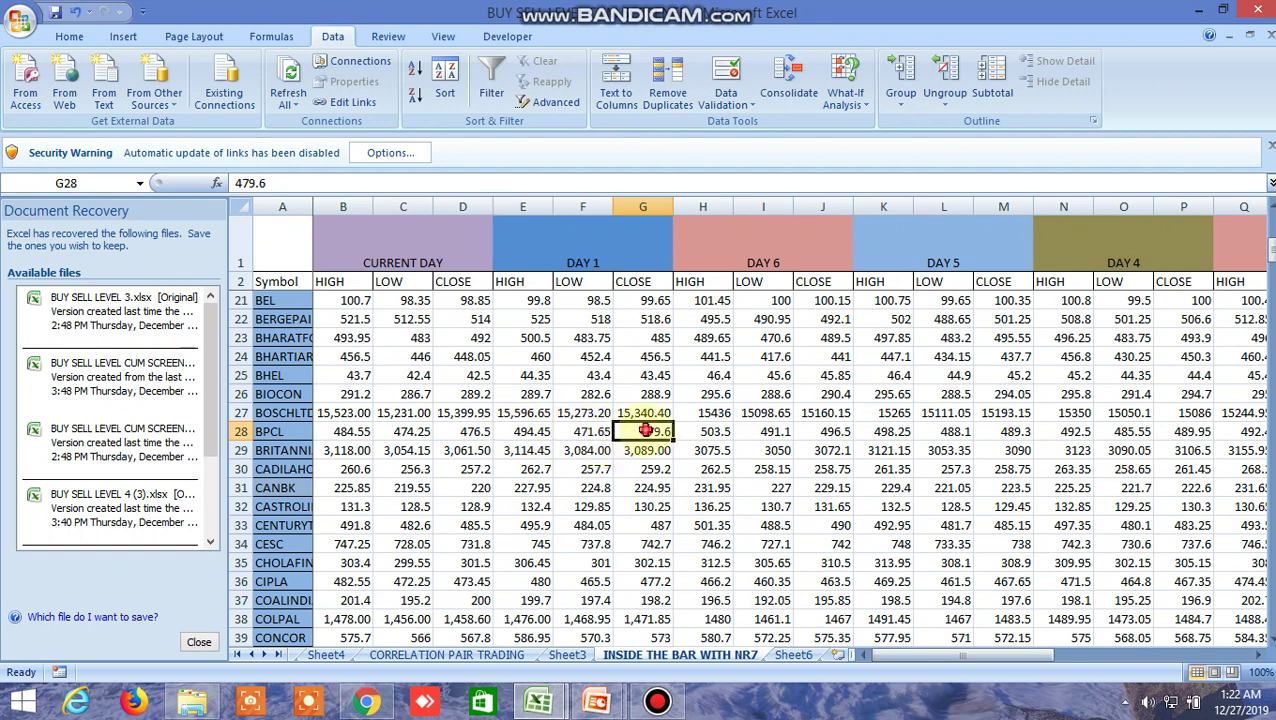
pyautogui.click(528, 433)
pyautogui.click(572, 430)
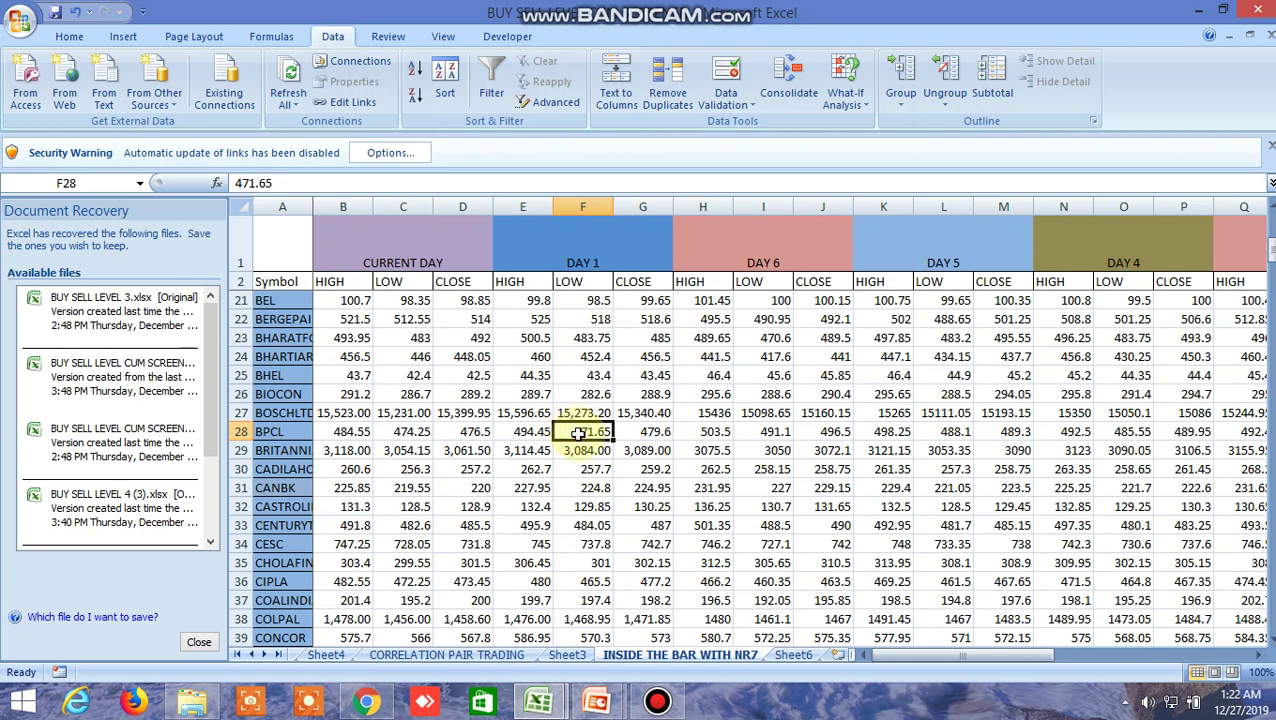
pyautogui.click(530, 432)
pyautogui.click(572, 432)
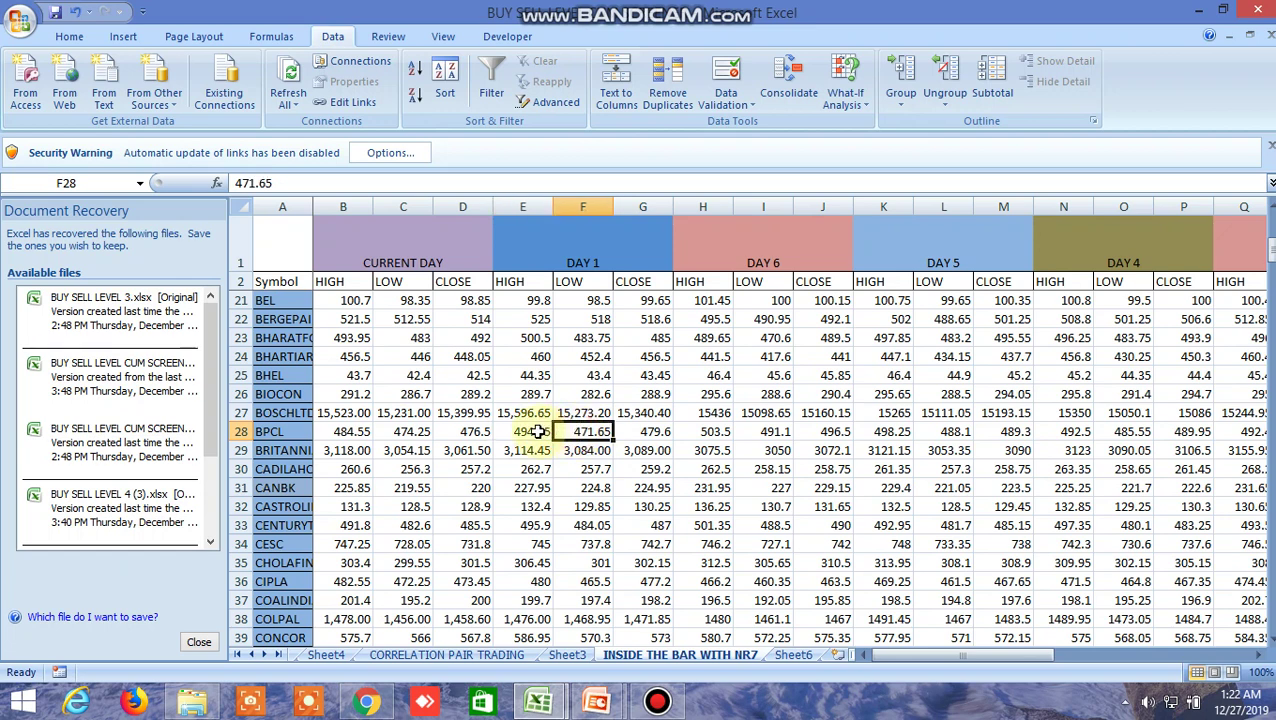
pyautogui.click(536, 431)
pyautogui.click(576, 431)
pyautogui.click(538, 431)
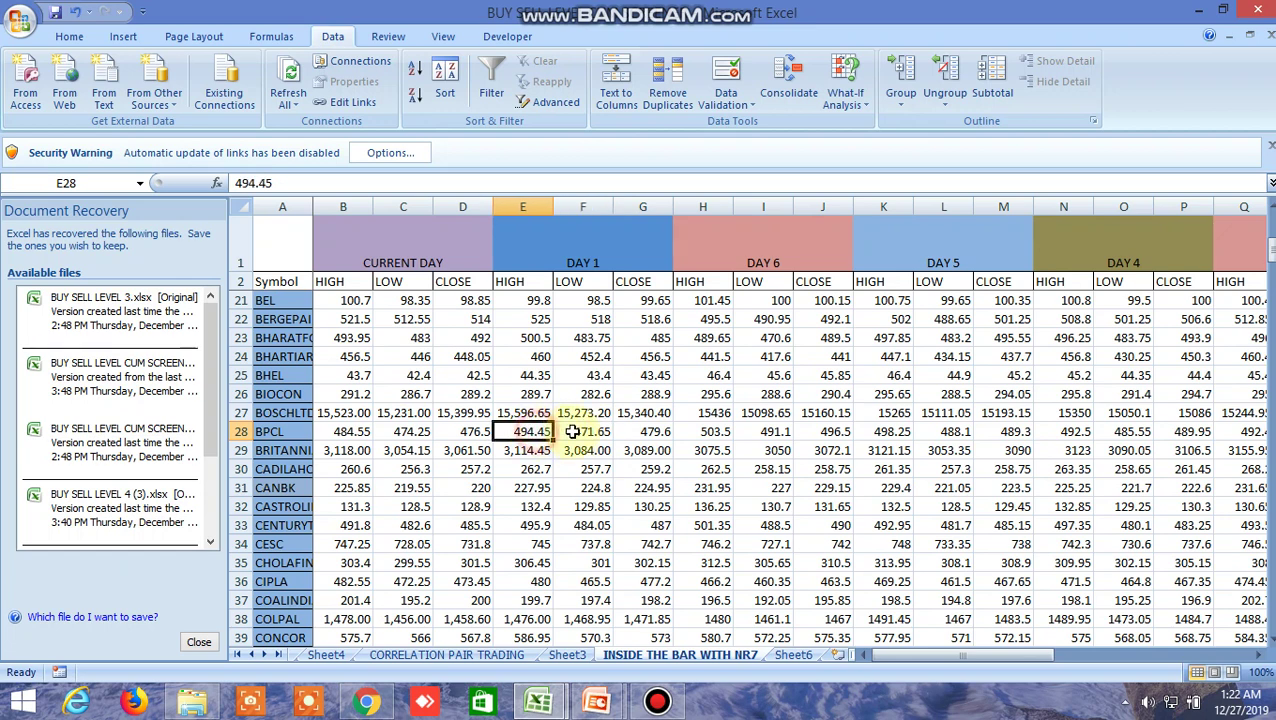
pyautogui.click(573, 431)
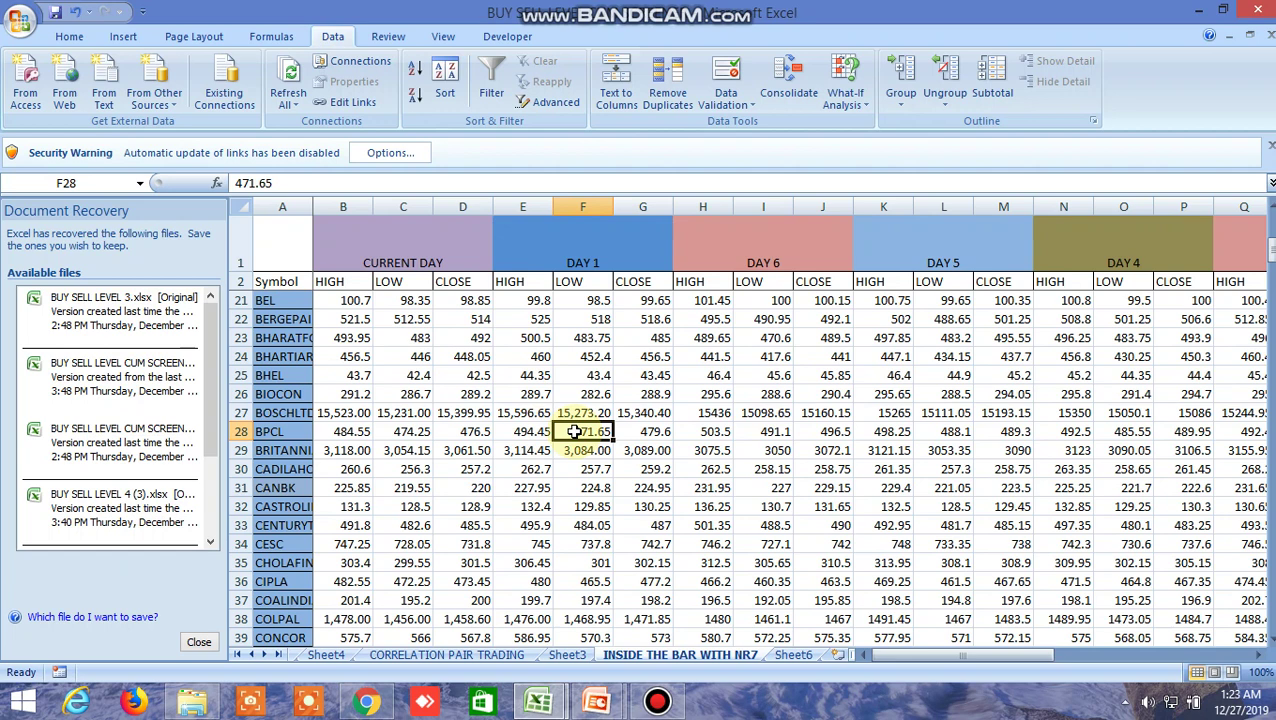
pyautogui.click(478, 433)
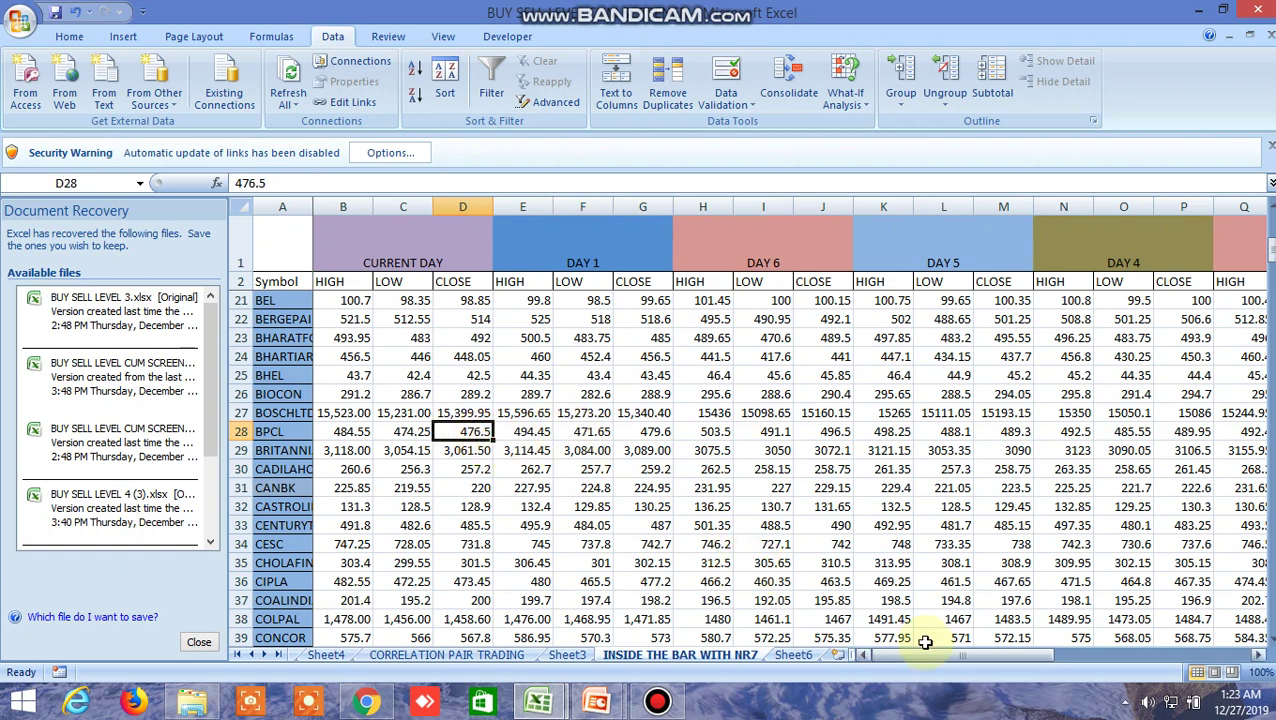
# Step: Examine the 1 DAY, 2 DAY and NR7 columns for the CENTURYTEX to GRASIM rows against their CURRENT DAY and previous days' prices
pyautogui.moveTo(935, 657); pyautogui.dragTo(1064, 658)
pyautogui.scroll(-4, 908, 525)
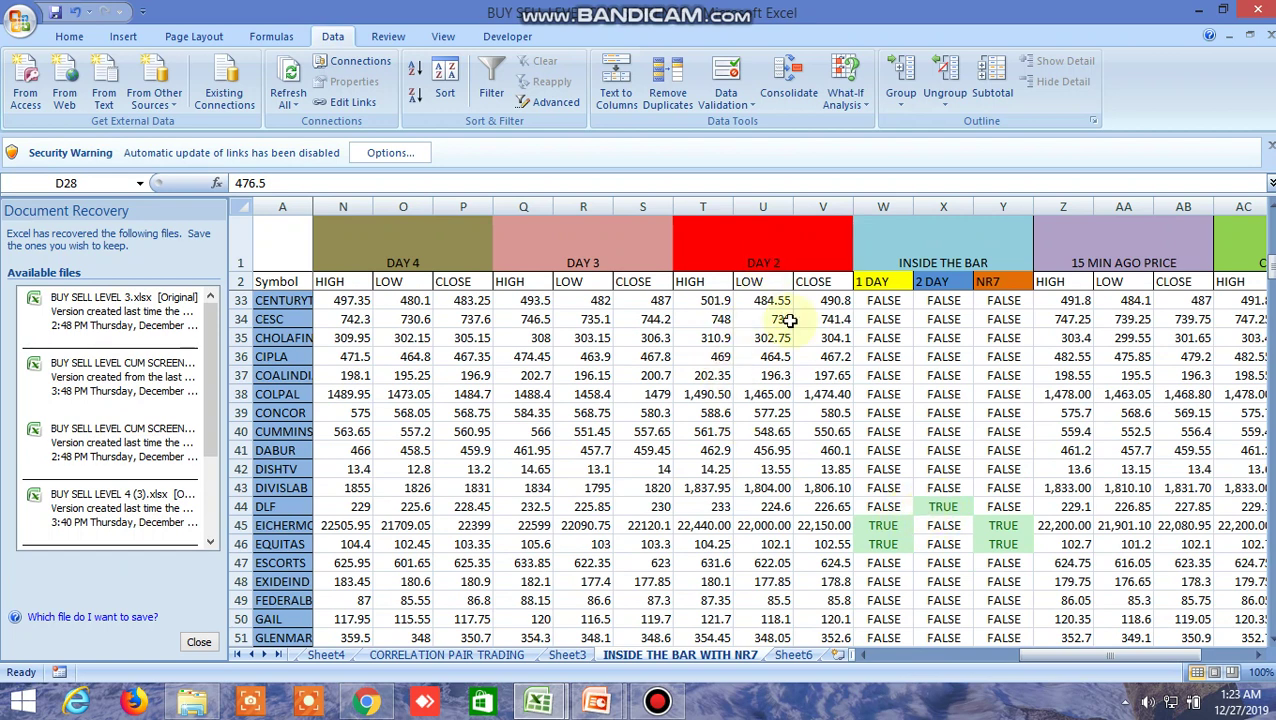
pyautogui.moveTo(1040, 655); pyautogui.dragTo(1110, 674)
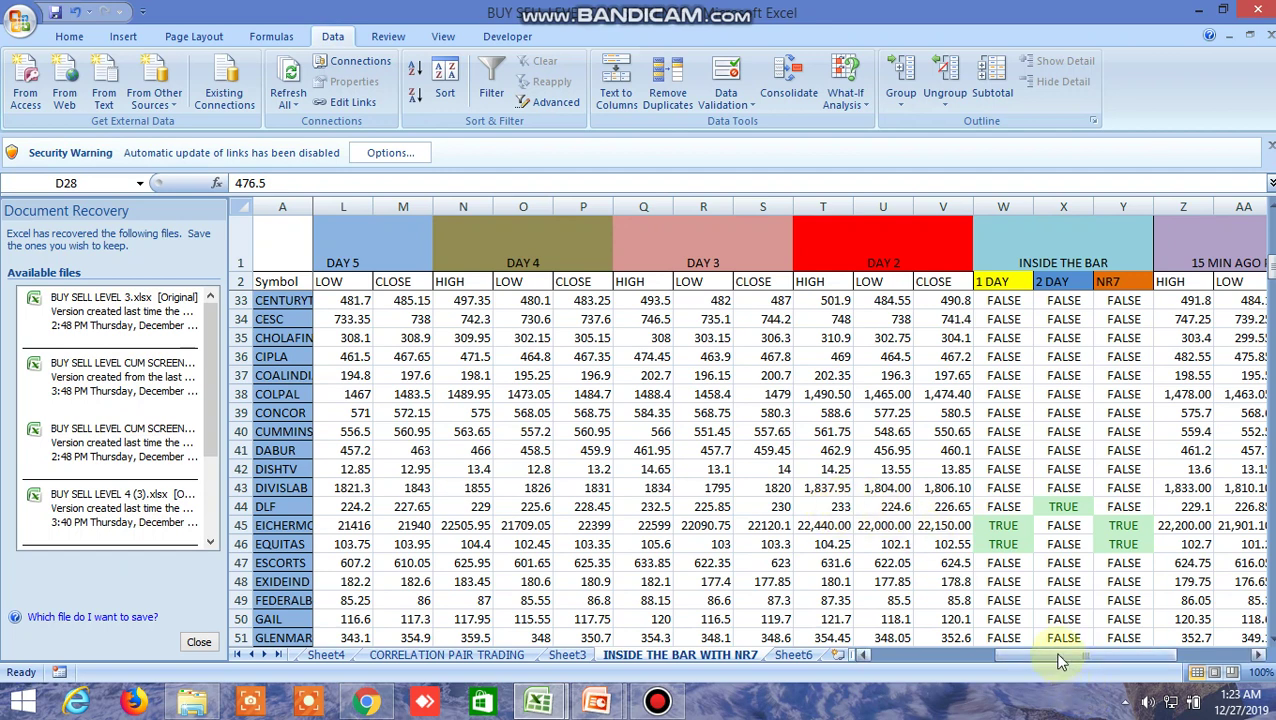
pyautogui.moveTo(1060, 660); pyautogui.dragTo(923, 663)
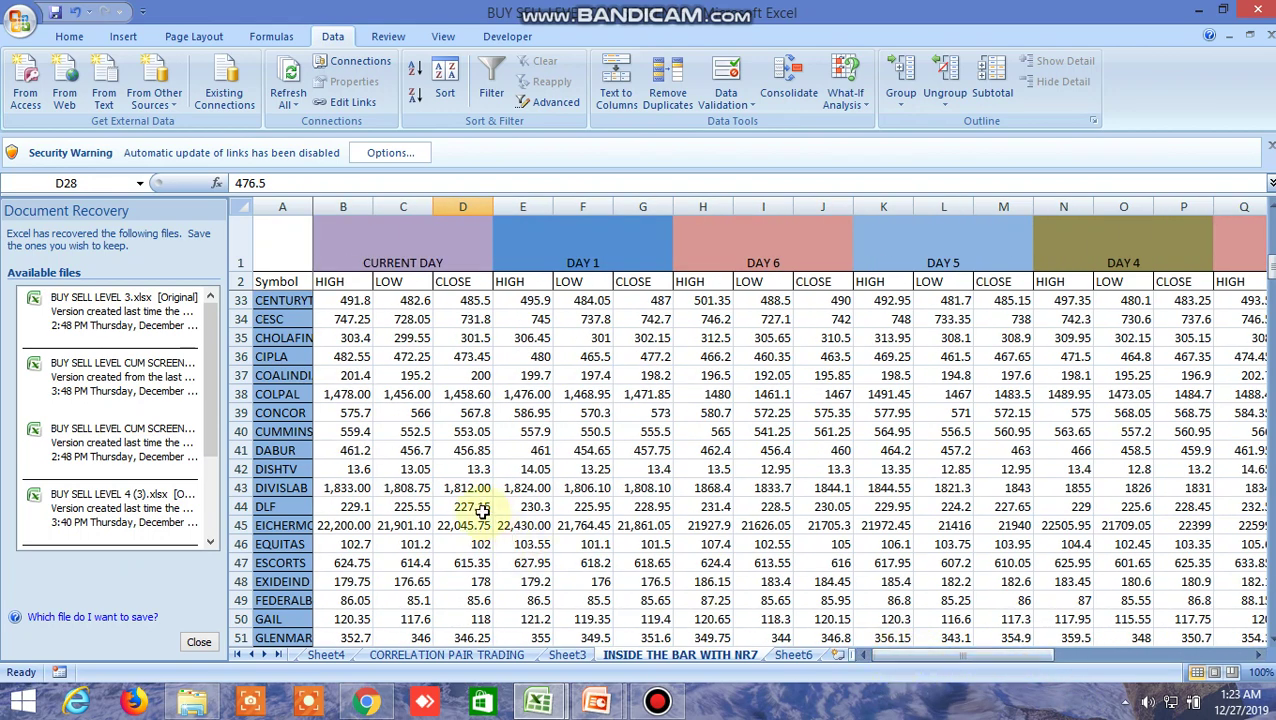
pyautogui.moveTo(925, 659); pyautogui.dragTo(1018, 656)
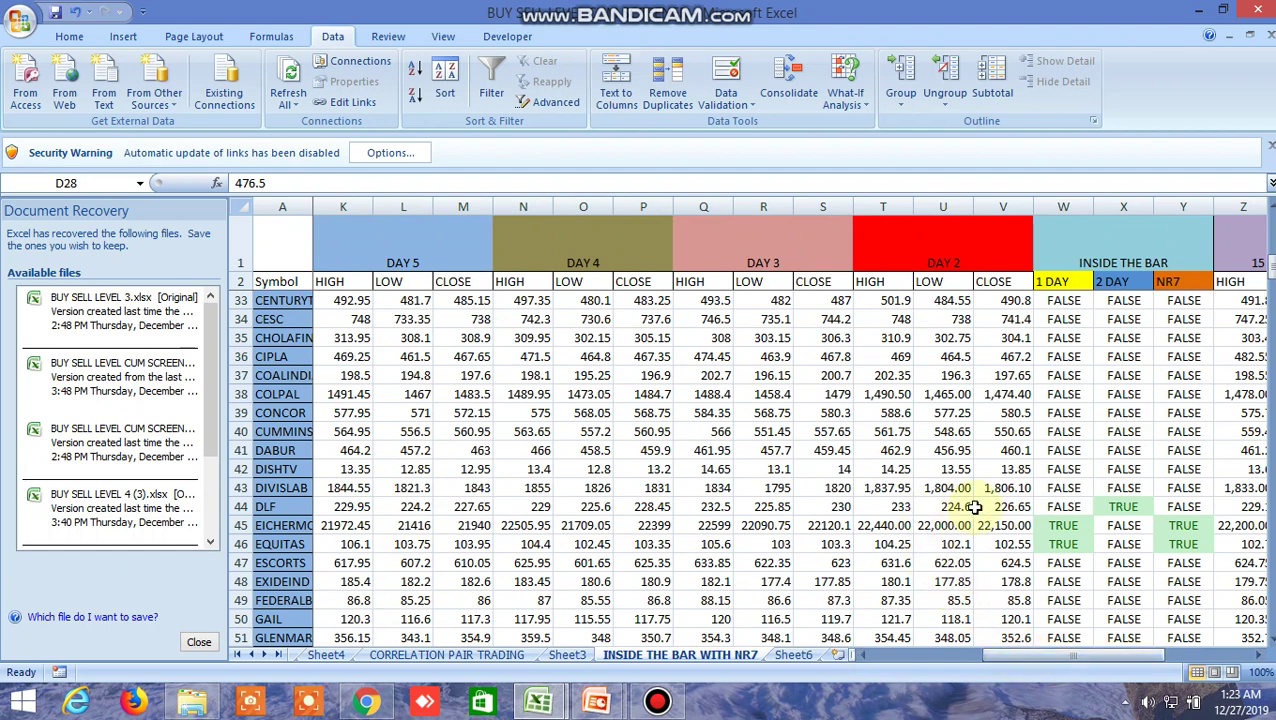
pyautogui.scroll(-1, 1116, 561)
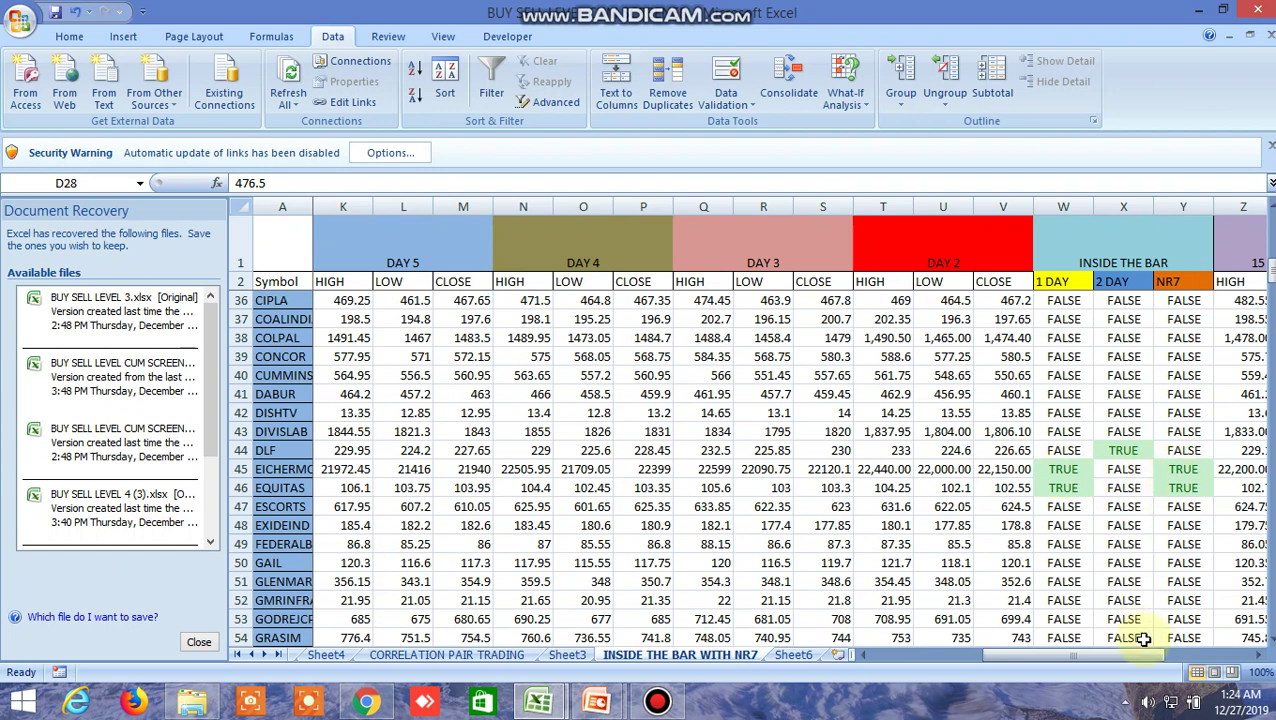
pyautogui.moveTo(1131, 656); pyautogui.dragTo(988, 656)
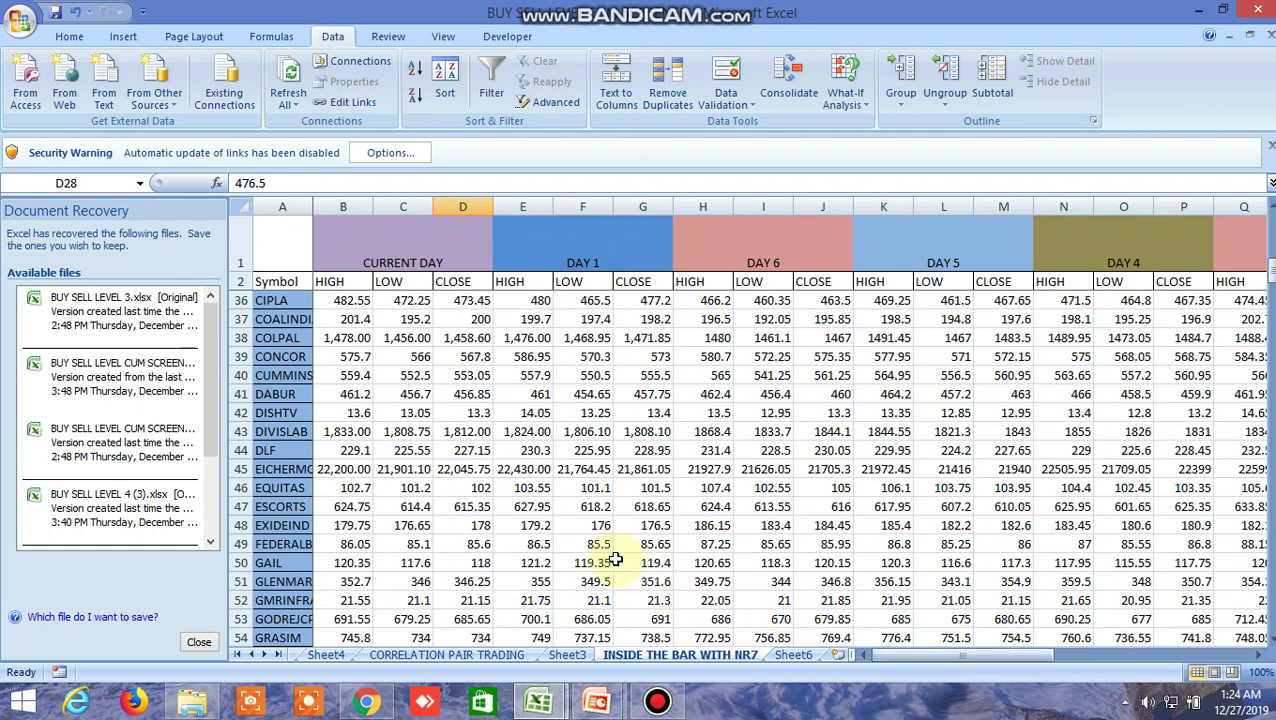